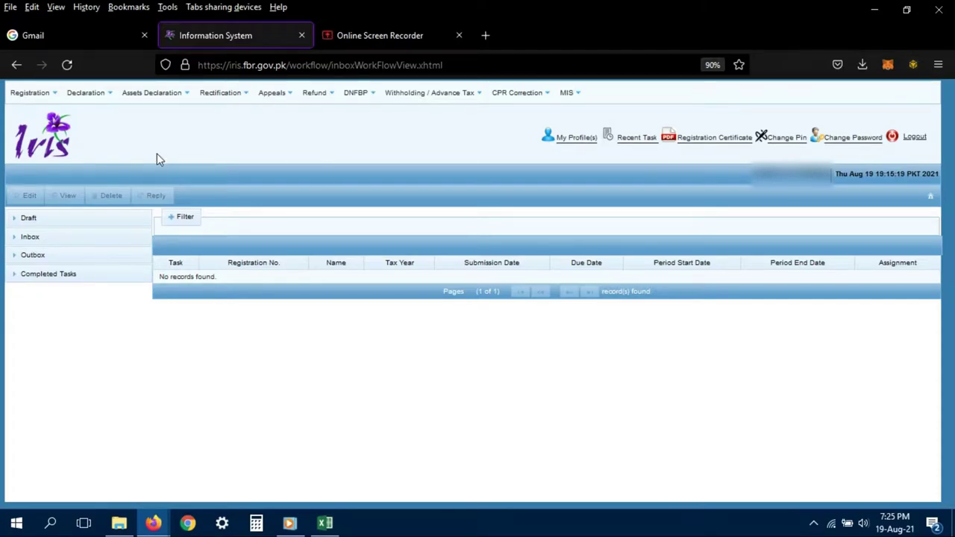
# From the Declaration menu, start a Normal Return (Ind/AOP/COY) under Returns / Statements (Original).
pyautogui.click(95, 92)
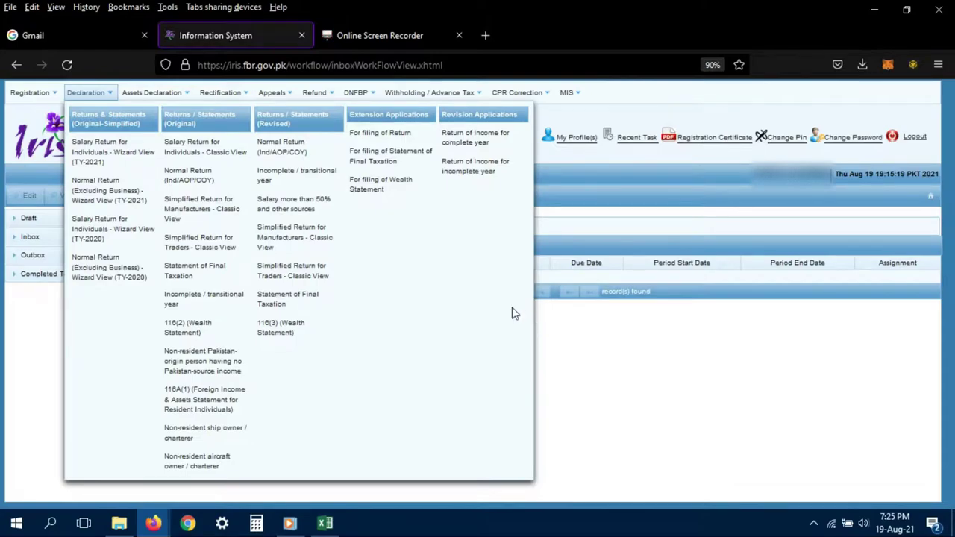
pyautogui.click(202, 179)
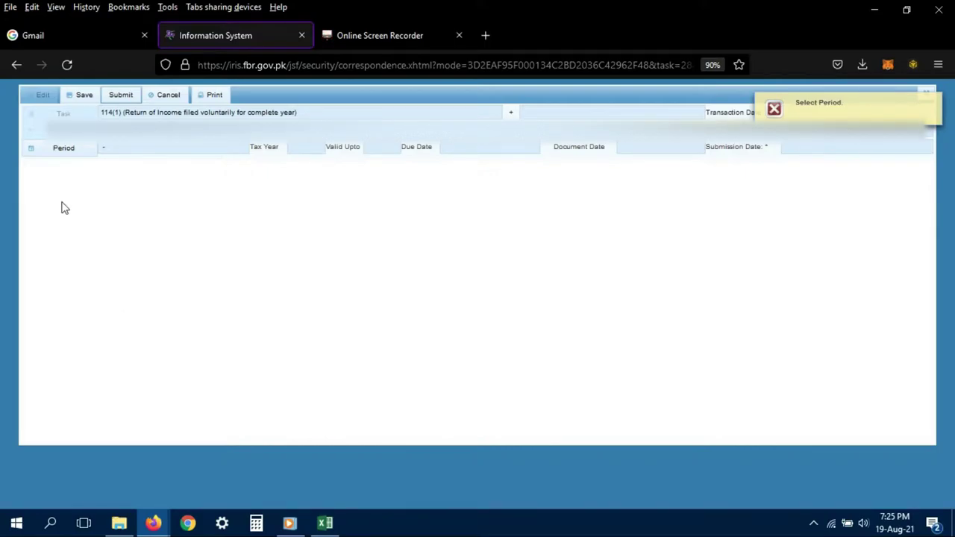
# Search tax period 2021 and select the 01-Jul-2020 to 30-Jun-2021 period.
pyautogui.click(49, 158)
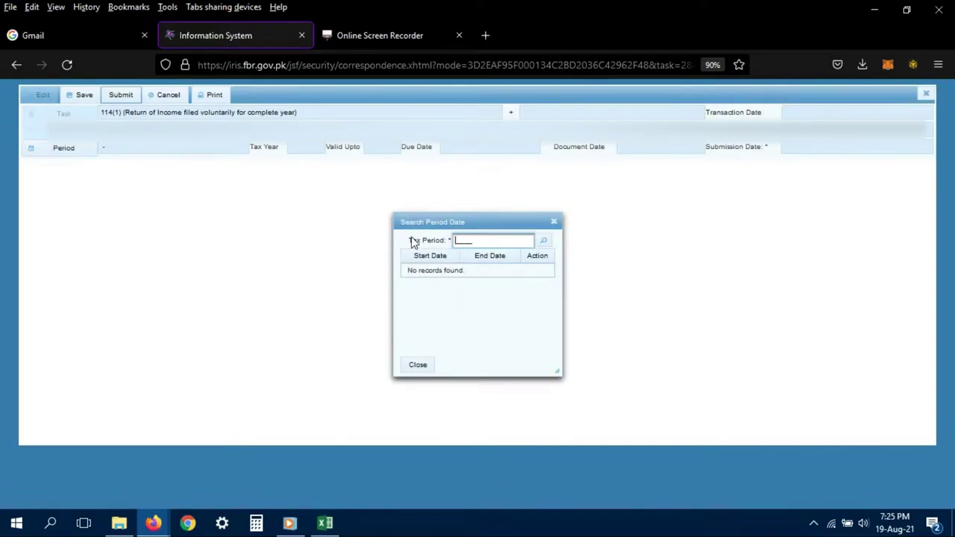
pyautogui.write('2021')
pyautogui.click(540, 242)
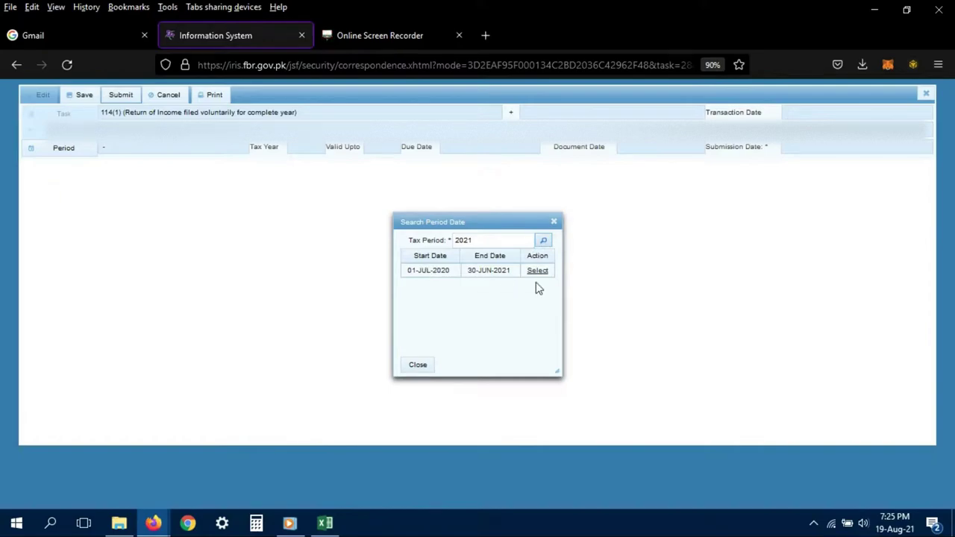
pyautogui.click(539, 272)
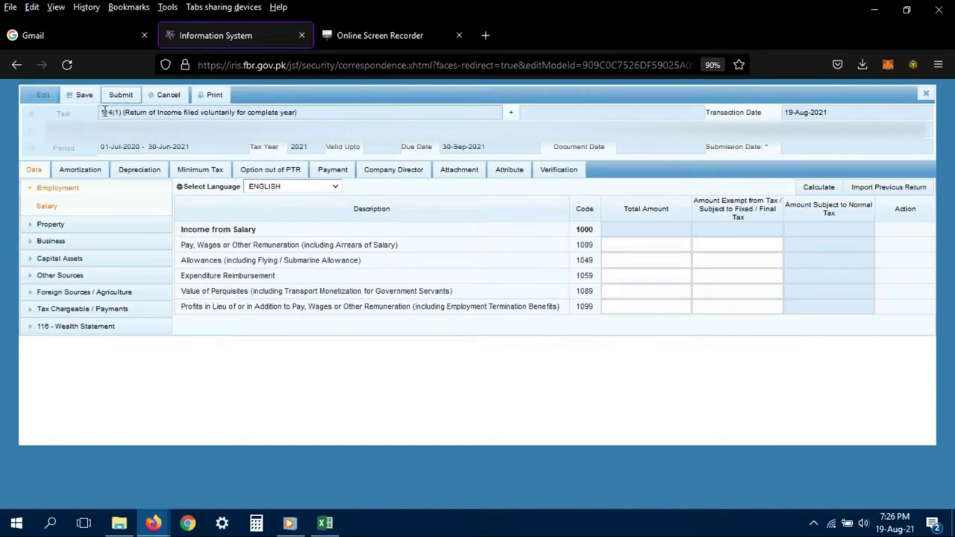
# Open Employment > Salary, select the 1009 Total Amount cell, then bring up the 'dummy calcuulation' workbook.
pyautogui.moveTo(102, 112); pyautogui.dragTo(127, 110)
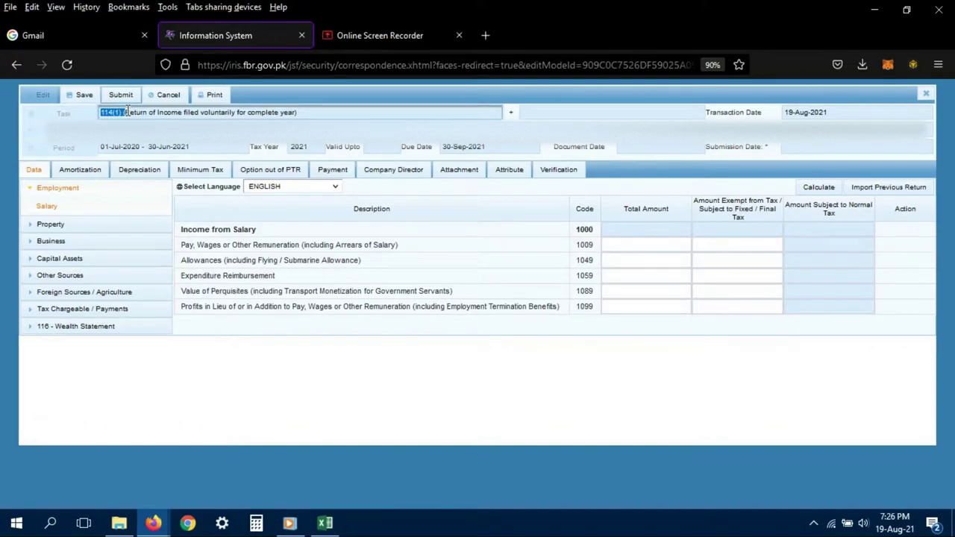
pyautogui.click(42, 335)
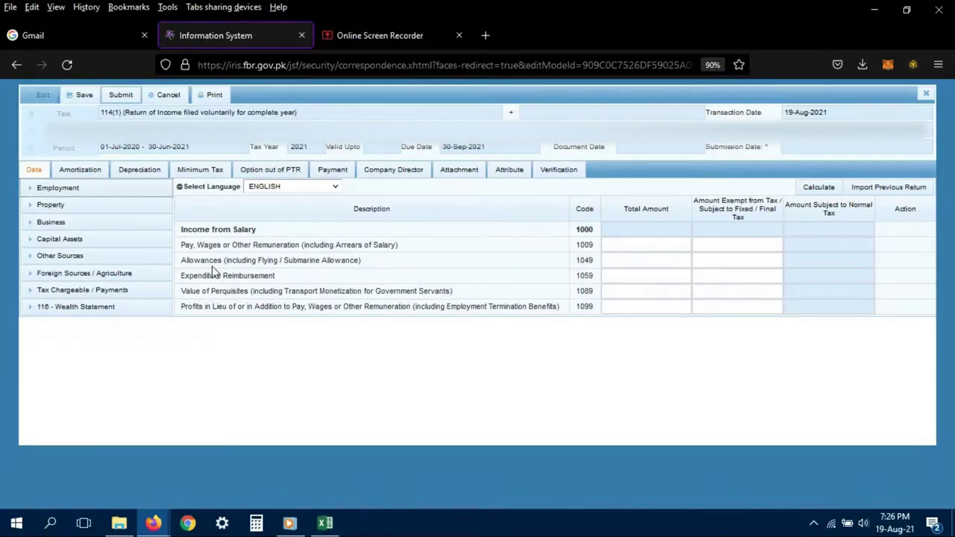
pyautogui.click(30, 191)
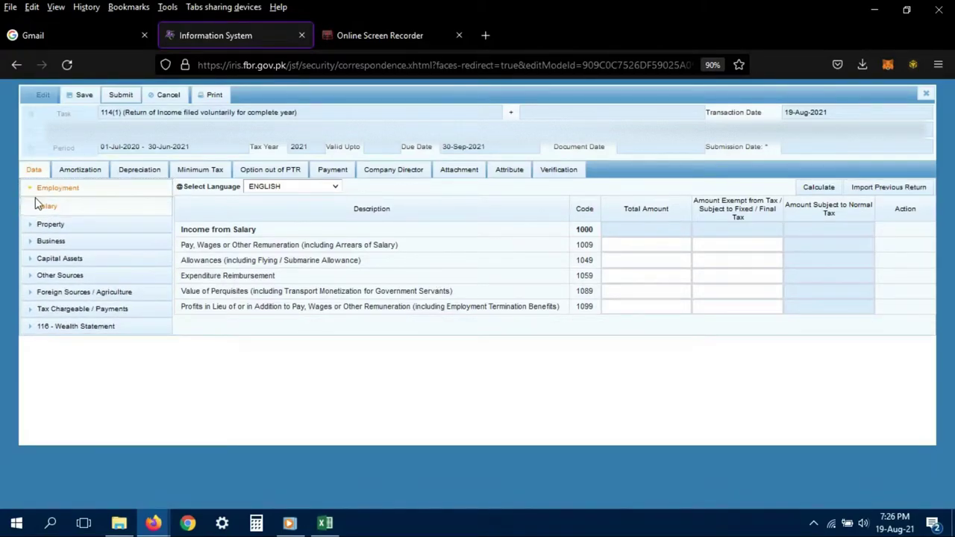
pyautogui.click(41, 208)
pyautogui.click(620, 241)
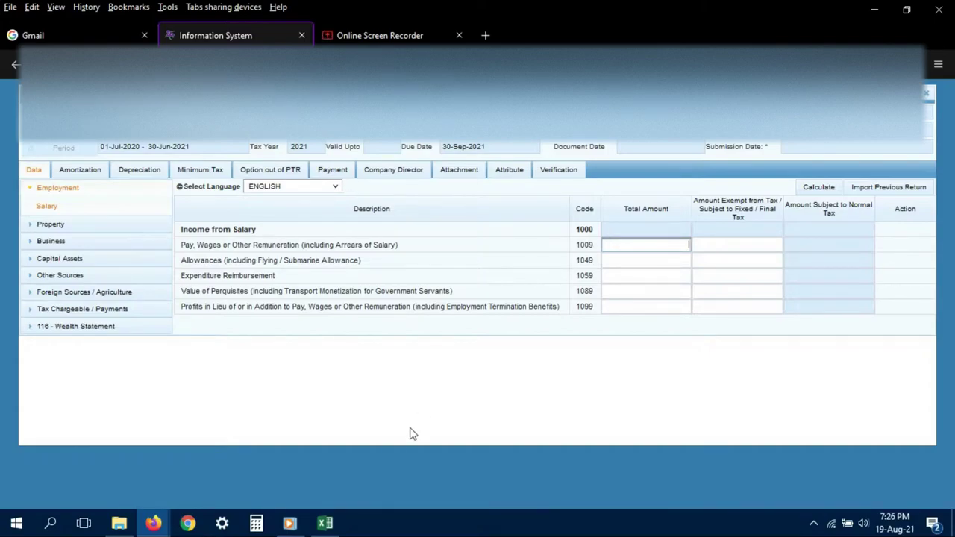
pyautogui.click(325, 523)
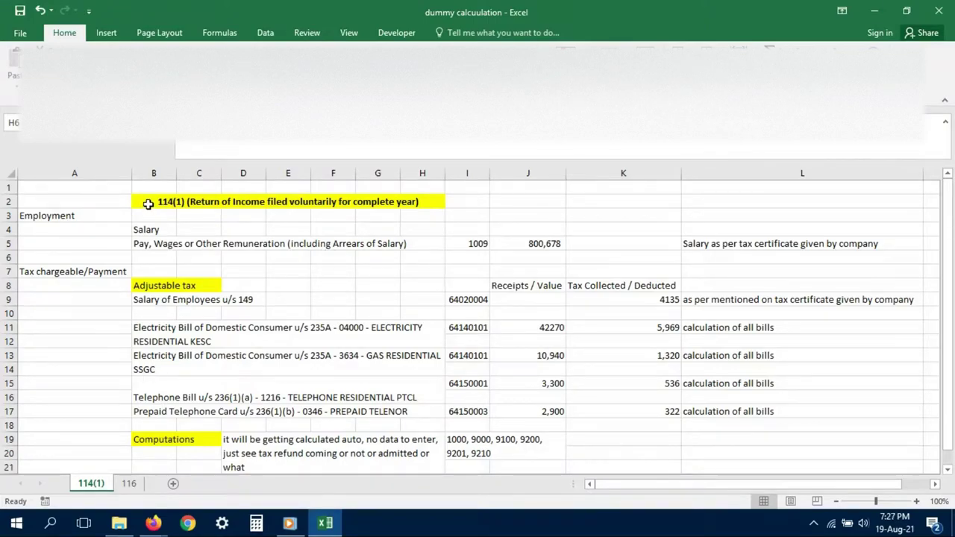
# Cross-check code 1009 Pay, Wages or Other Remuneration between the workbook and the IRIS salary sheet.
pyautogui.hotkey('alt', 'Tab')
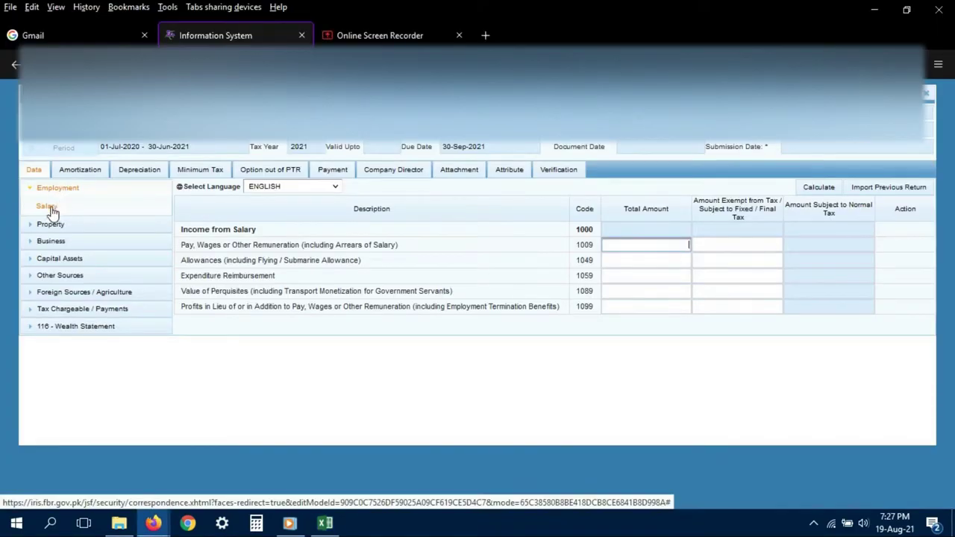
pyautogui.hotkey('alt', 'Tab')
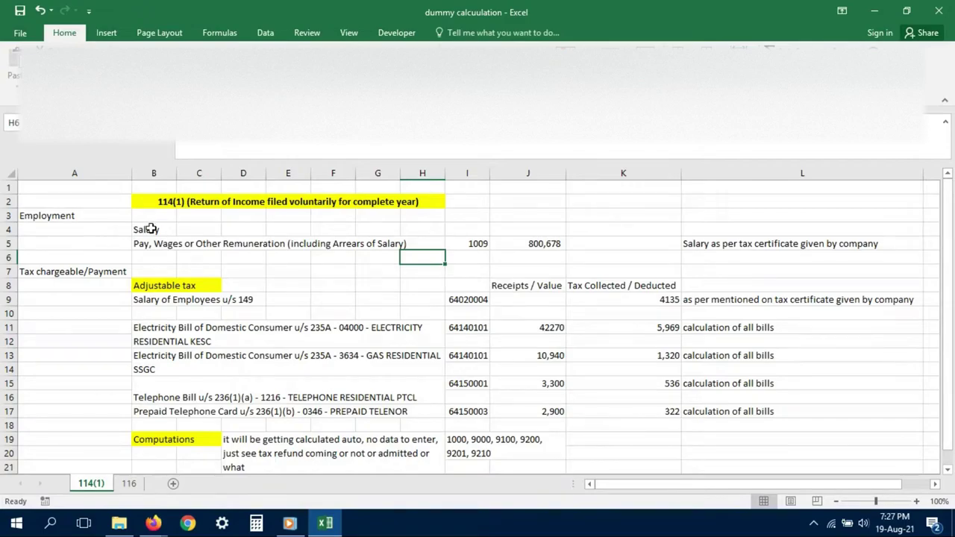
pyautogui.click(148, 242)
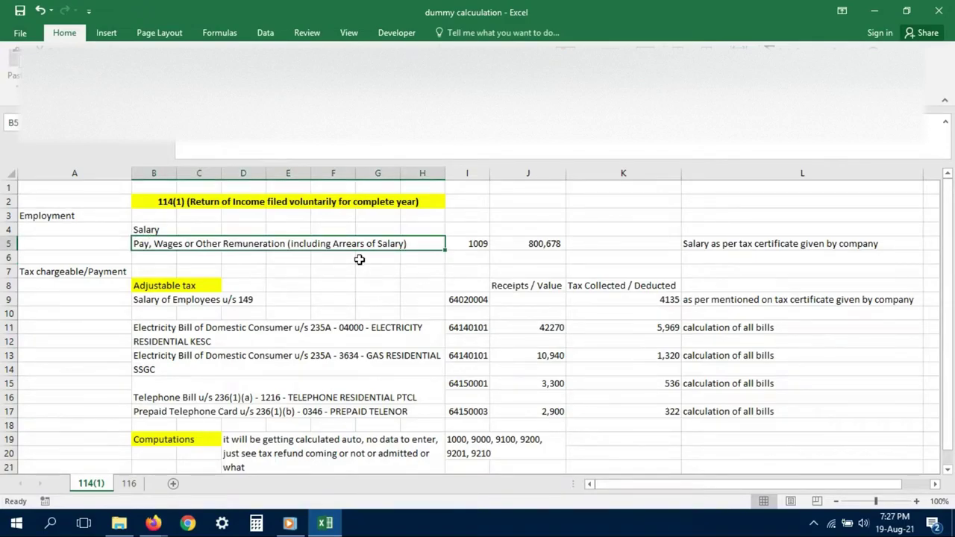
pyautogui.click(467, 243)
pyautogui.hotkey('alt', 'Tab')
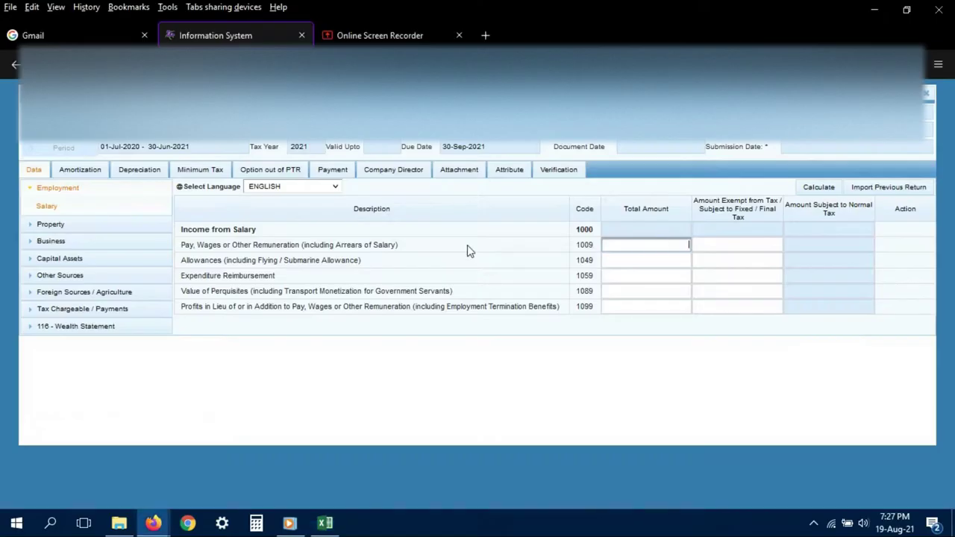
pyautogui.doubleClick(582, 245)
pyautogui.click(546, 359)
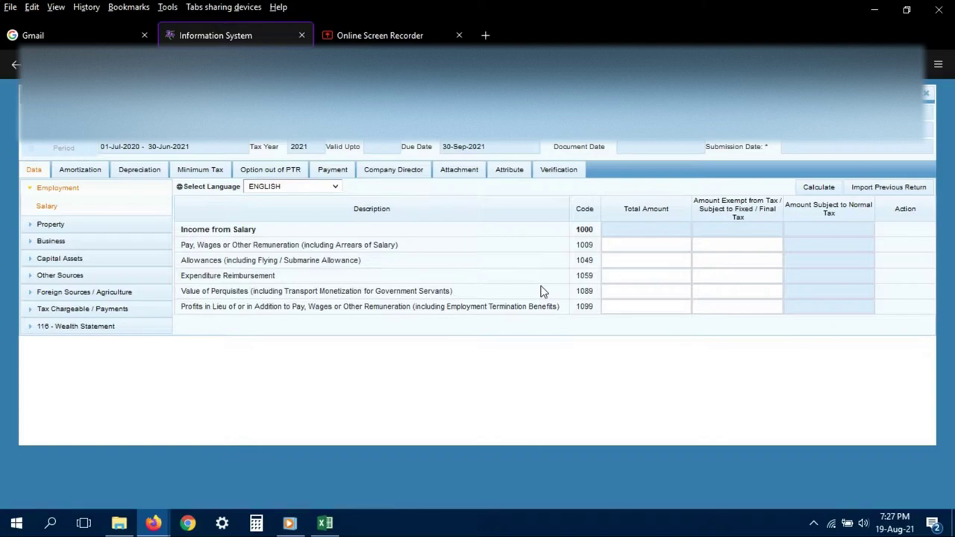
# Enter the workbook's salary of 800,678 as the 1009 Total Amount.
pyautogui.click(606, 250)
pyautogui.hotkey('alt', 'Tab')
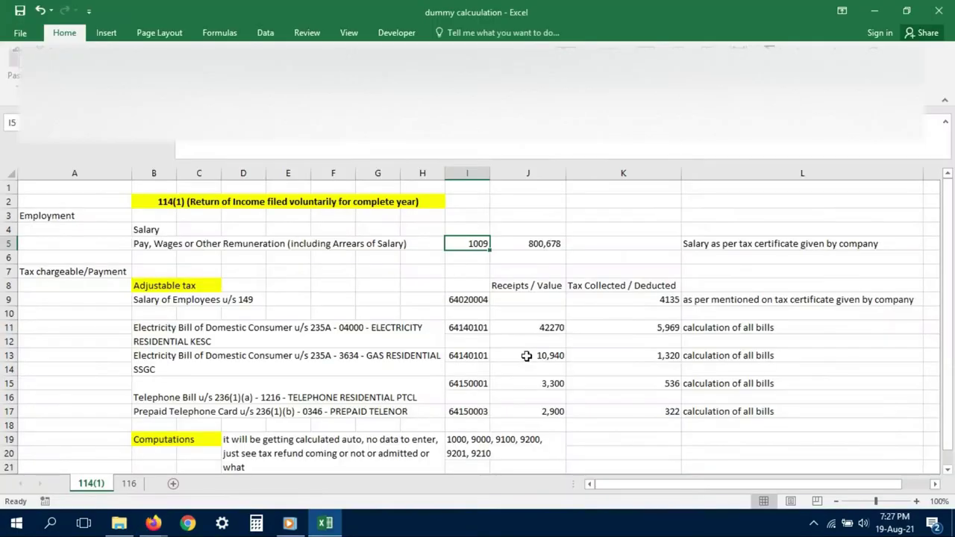
pyautogui.click(531, 247)
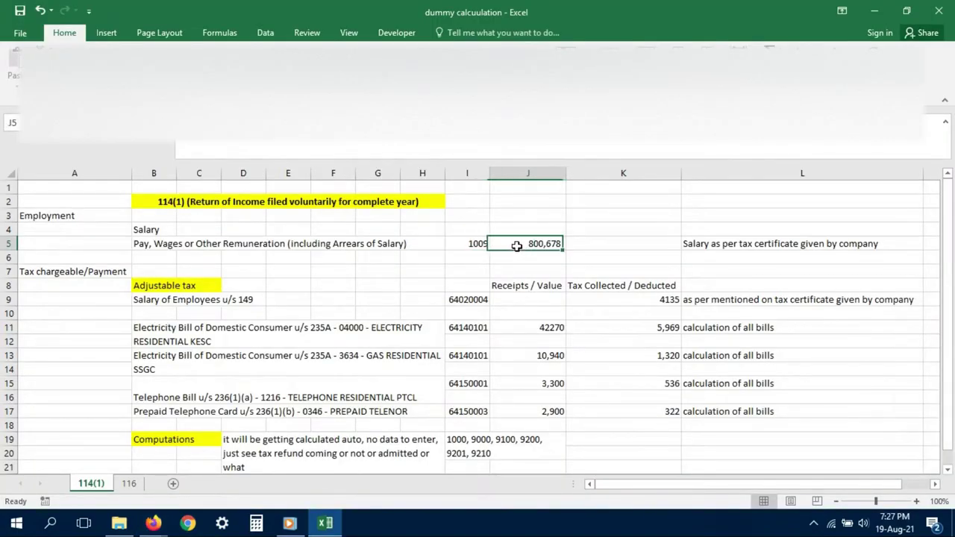
pyautogui.click(703, 245)
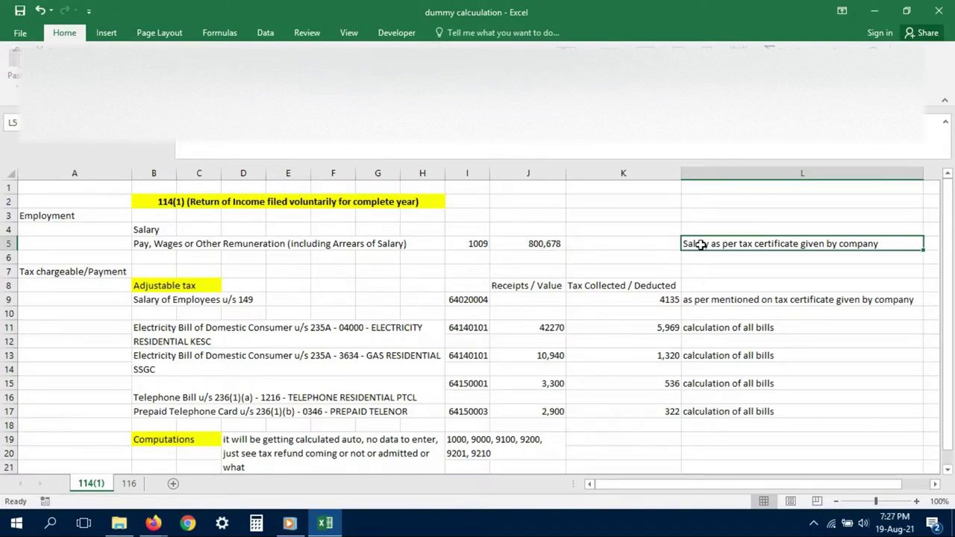
pyautogui.click(523, 243)
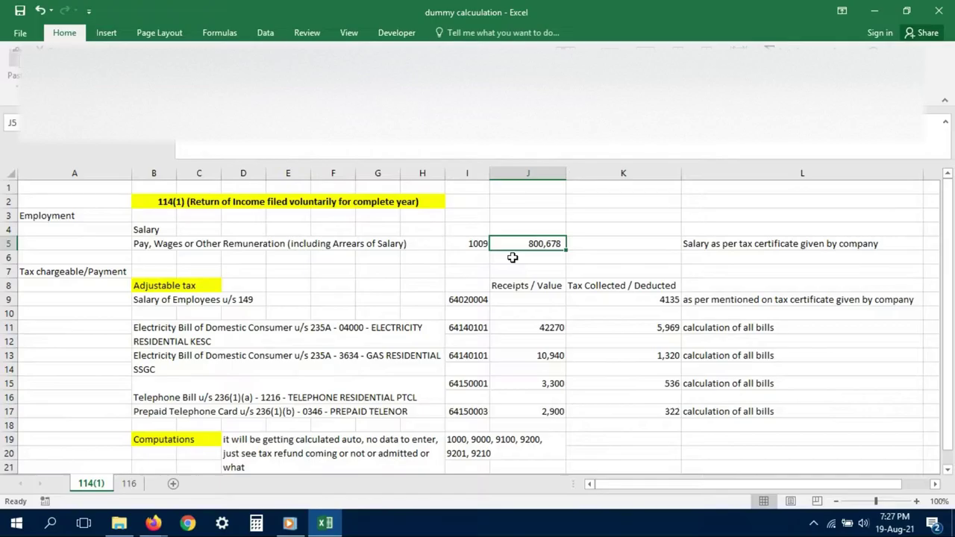
pyautogui.hotkey('alt', 'Tab')
pyautogui.write('800678')
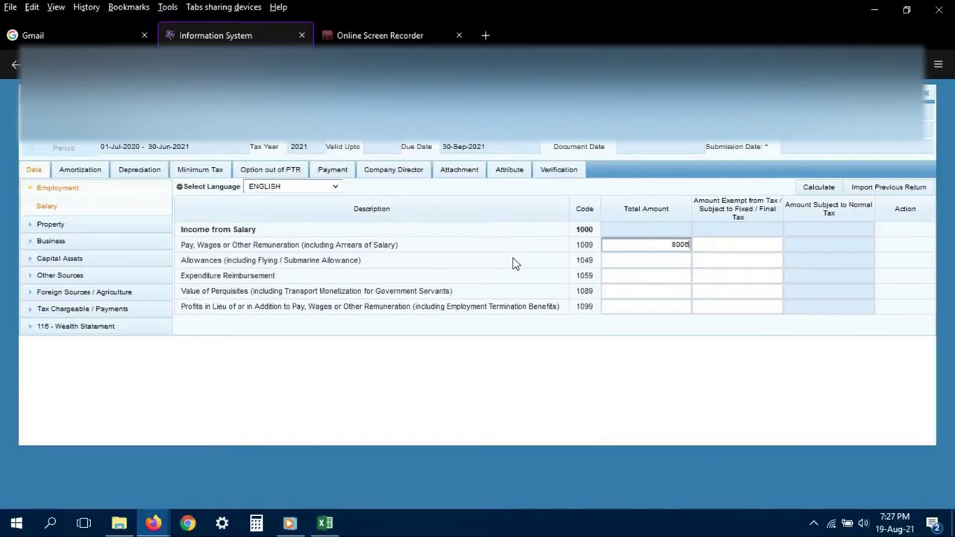
pyautogui.press('Tab')
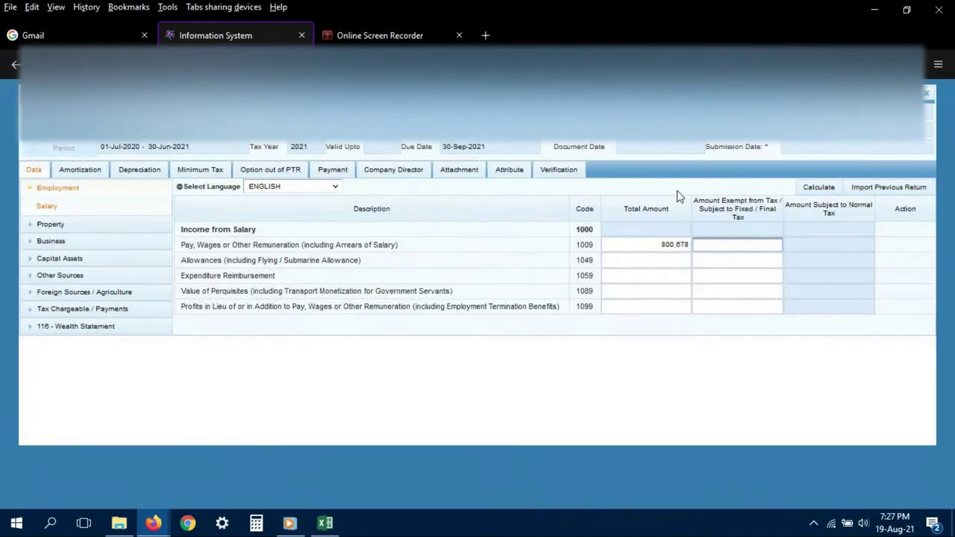
# Calculate the salary section and verify Income from Salary (1000) totals 800,678.
pyautogui.click(802, 187)
pyautogui.moveTo(660, 229); pyautogui.dragTo(688, 244)
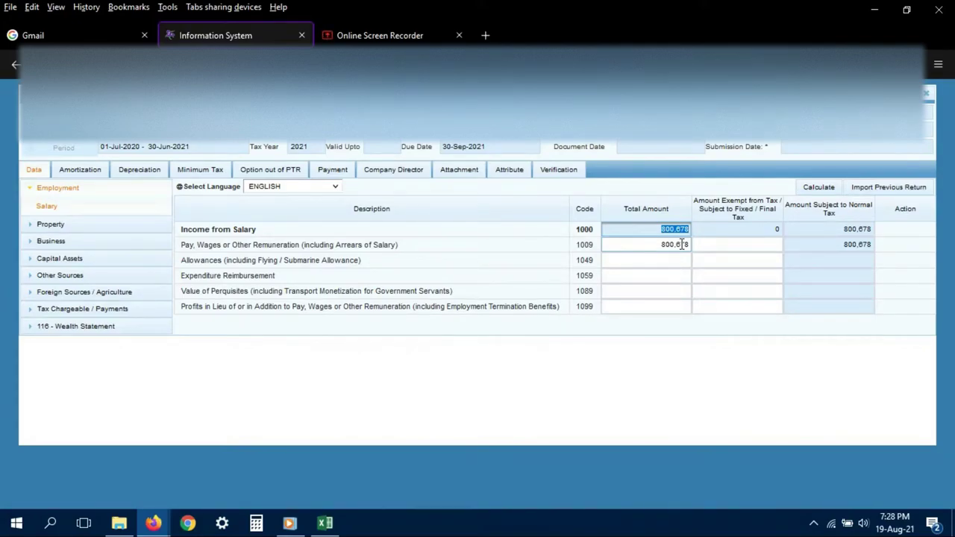
pyautogui.click(682, 244)
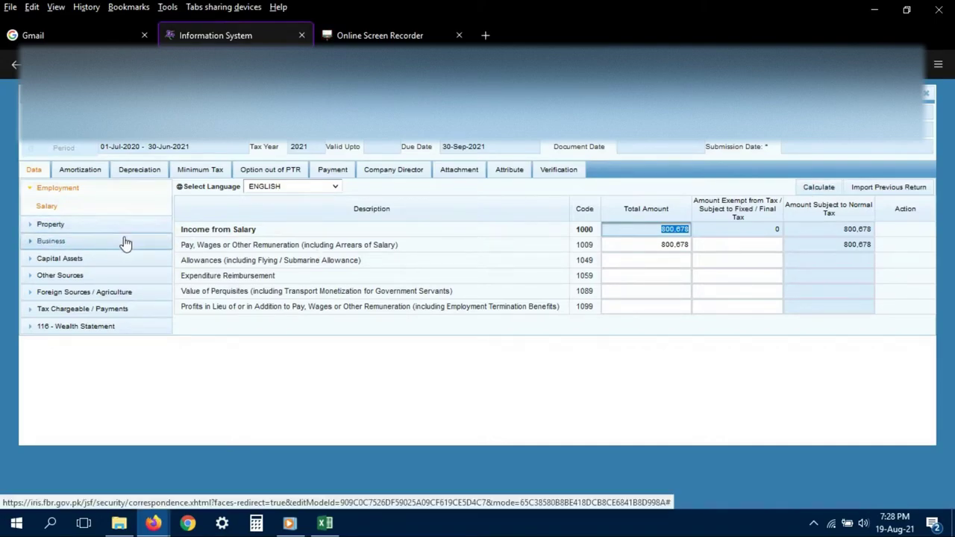
# Expand Tax Chargeable / Payments, check the workbook's adjustable tax entries, and open Adjustable Tax (640000).
pyautogui.click(32, 189)
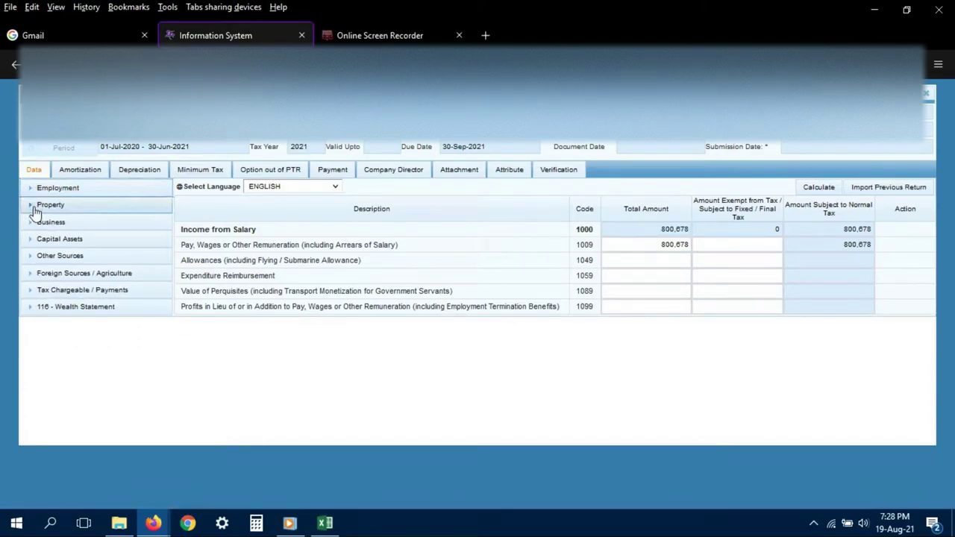
pyautogui.click(33, 291)
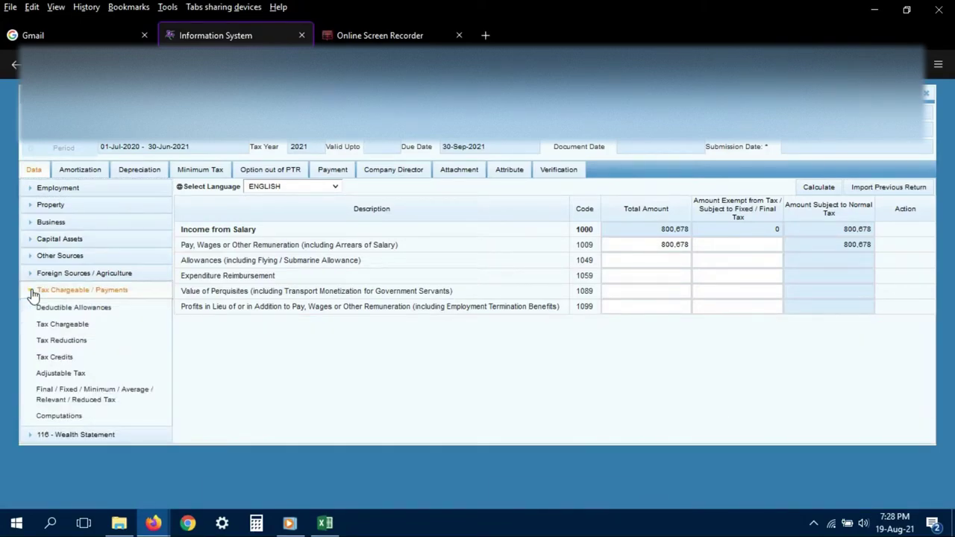
pyautogui.click(328, 525)
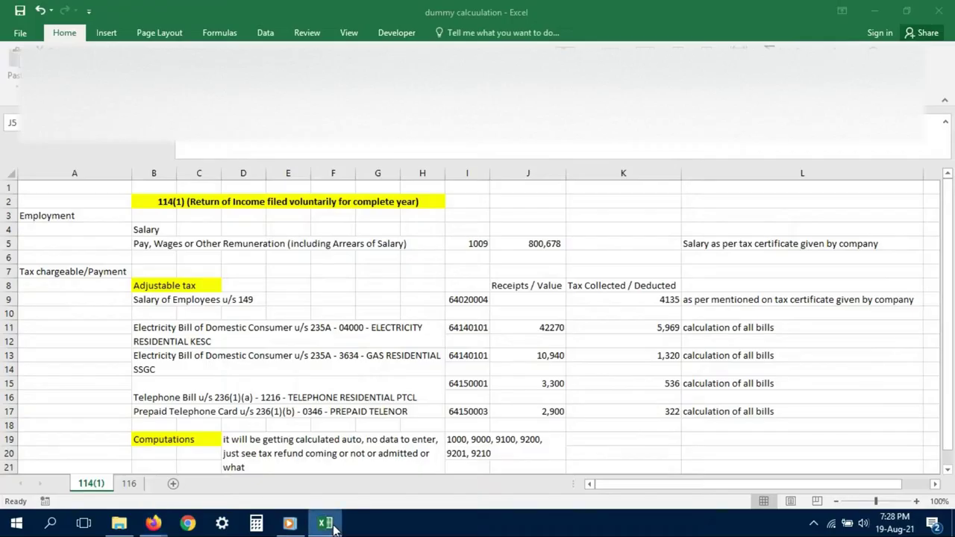
pyautogui.click(142, 287)
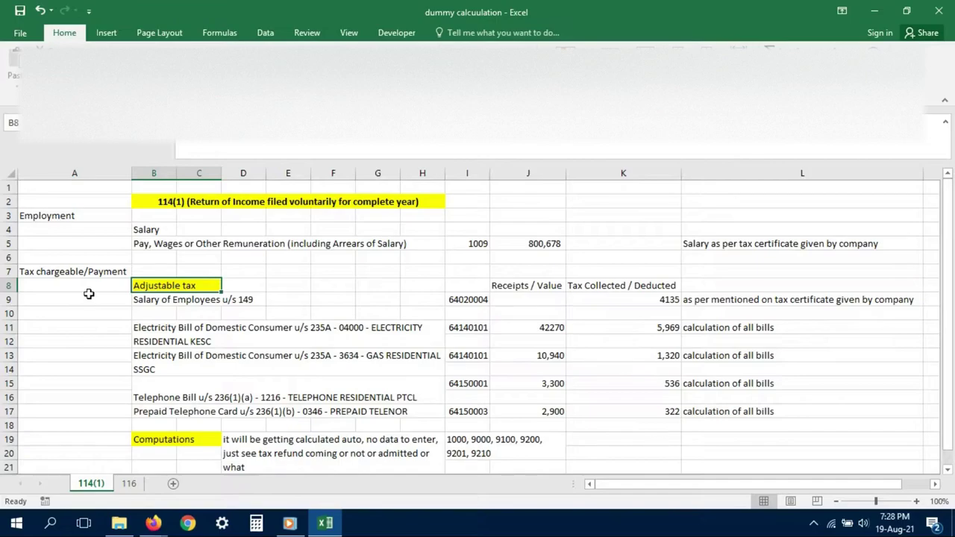
pyautogui.hotkey('alt', 'Tab')
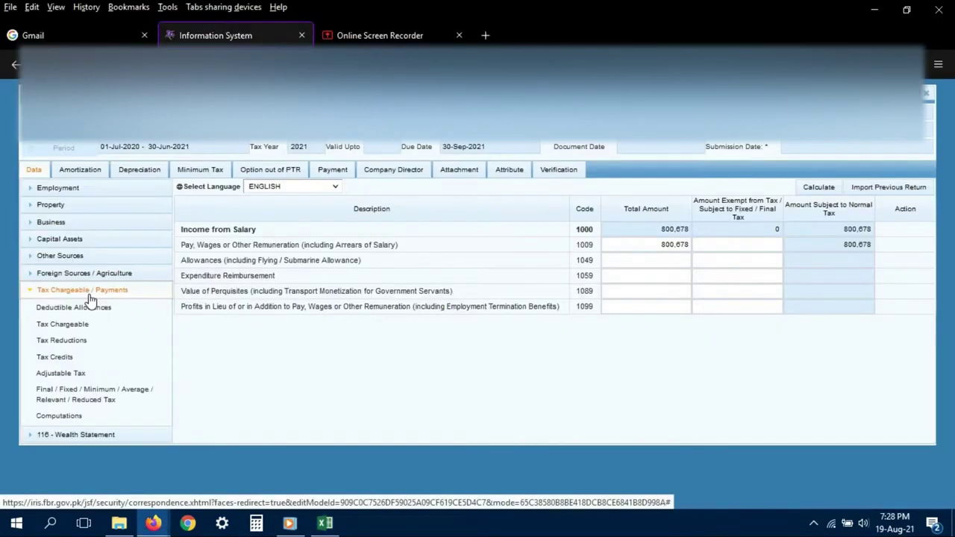
pyautogui.click(83, 374)
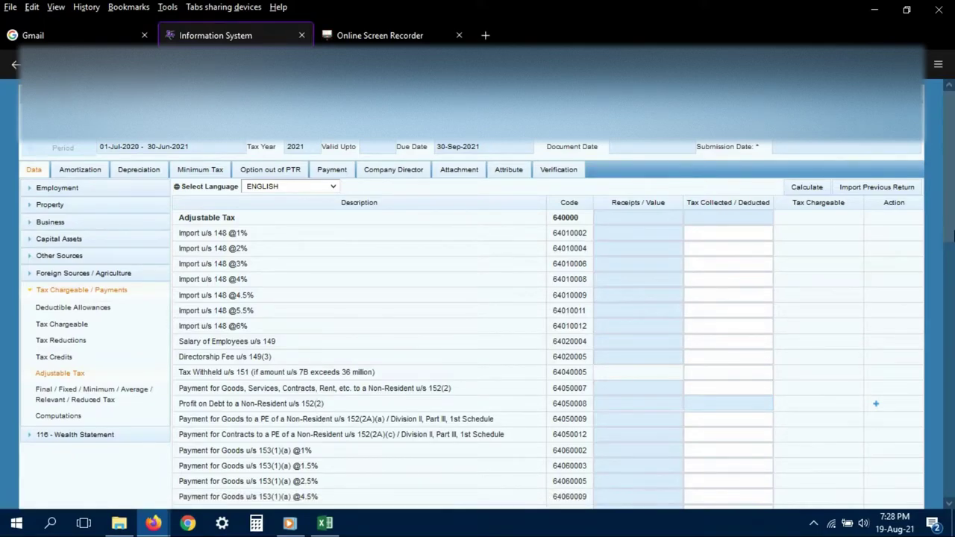
pyautogui.moveTo(952, 235); pyautogui.dragTo(953, 299)
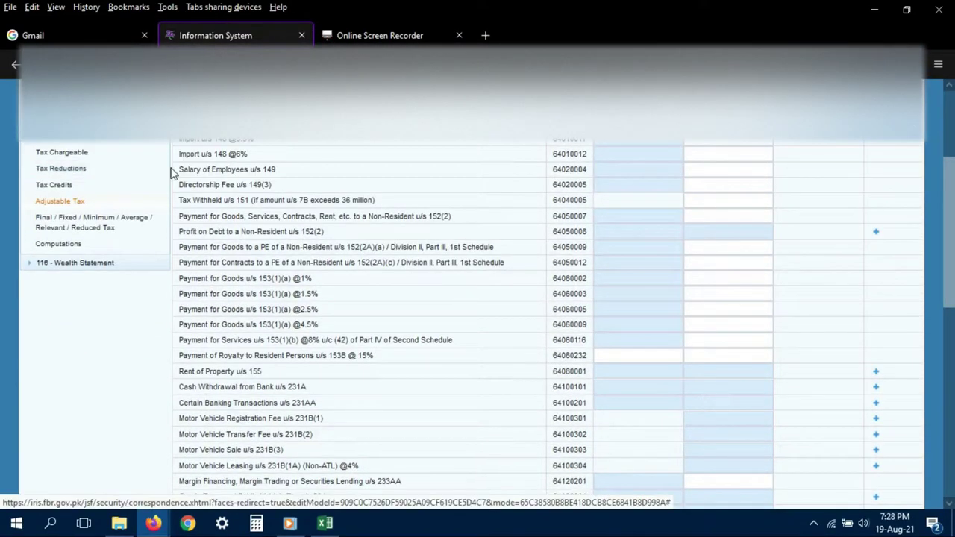
pyautogui.moveTo(180, 170); pyautogui.dragTo(293, 175)
pyautogui.moveTo(950, 213); pyautogui.dragTo(952, 168)
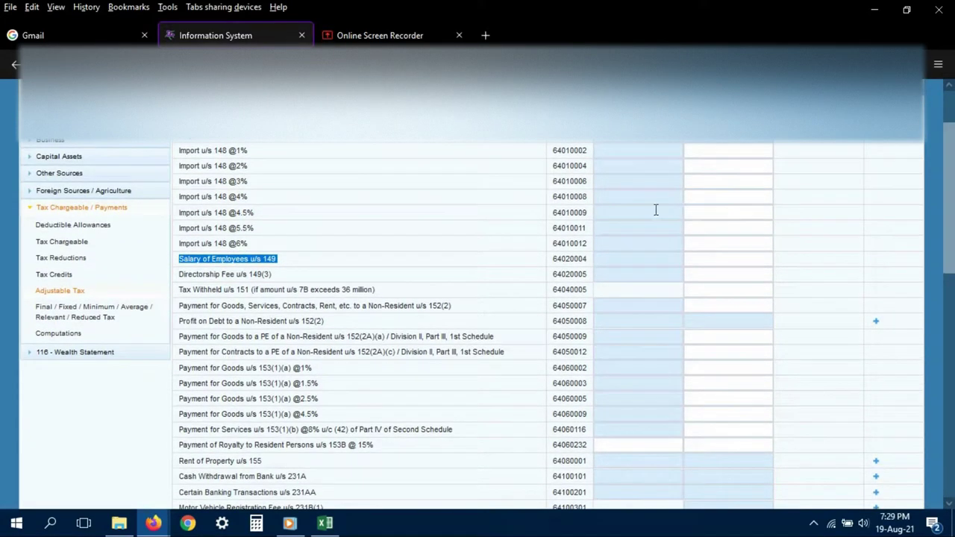
pyautogui.click(554, 261)
pyautogui.moveTo(555, 261); pyautogui.dragTo(589, 259)
pyautogui.hotkey('alt', 'Tab')
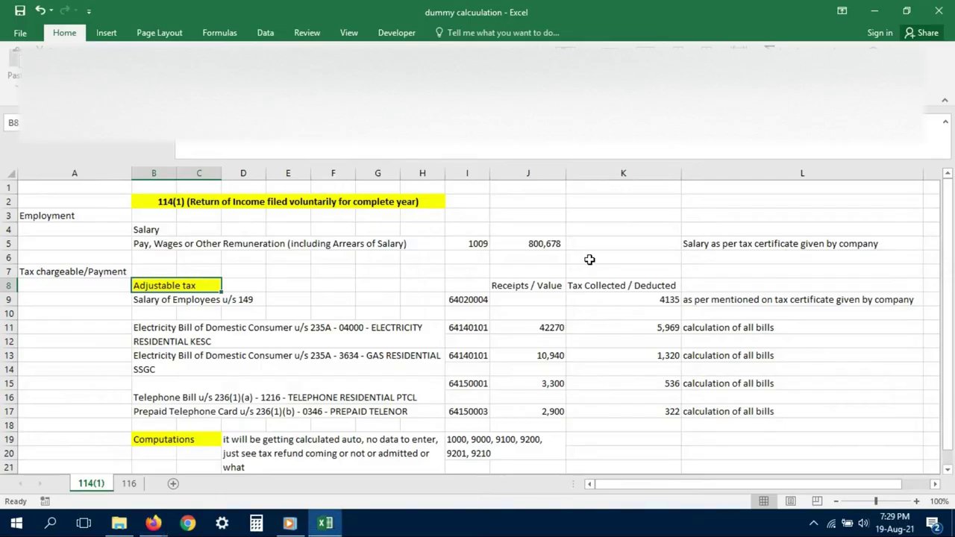
pyautogui.click(467, 299)
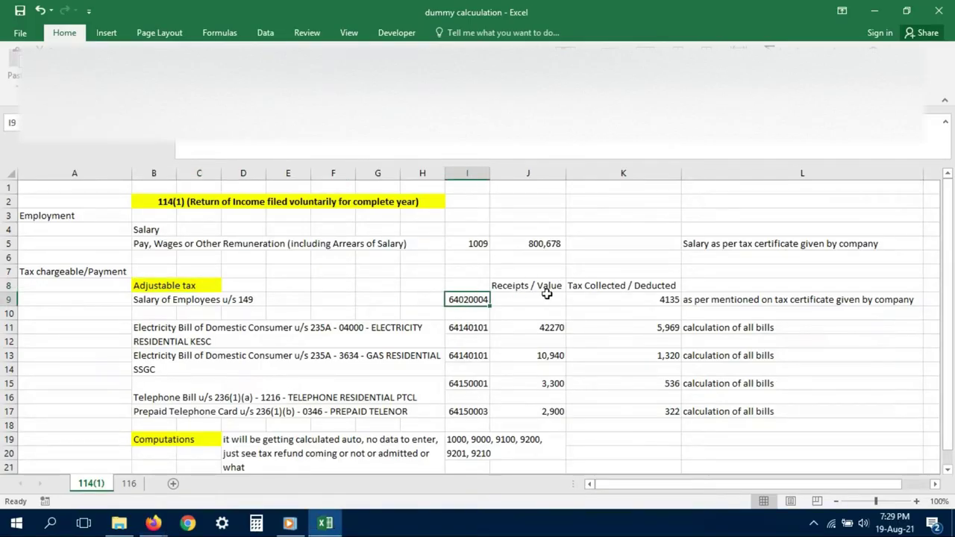
pyautogui.click(573, 293)
pyautogui.hotkey('alt', 'Tab')
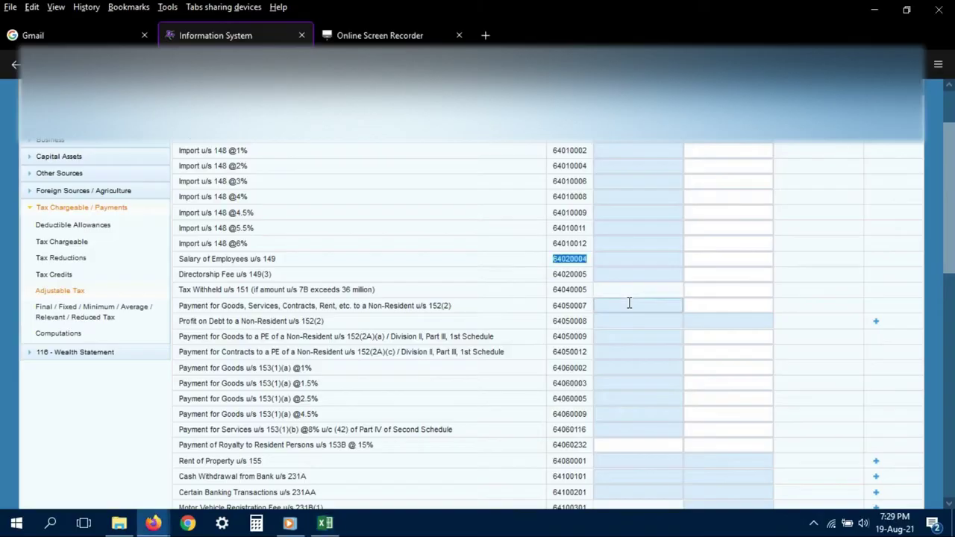
# Enter 4,135 as tax deducted on salary and recalculate the Adjustable Tax total.
pyautogui.click(702, 261)
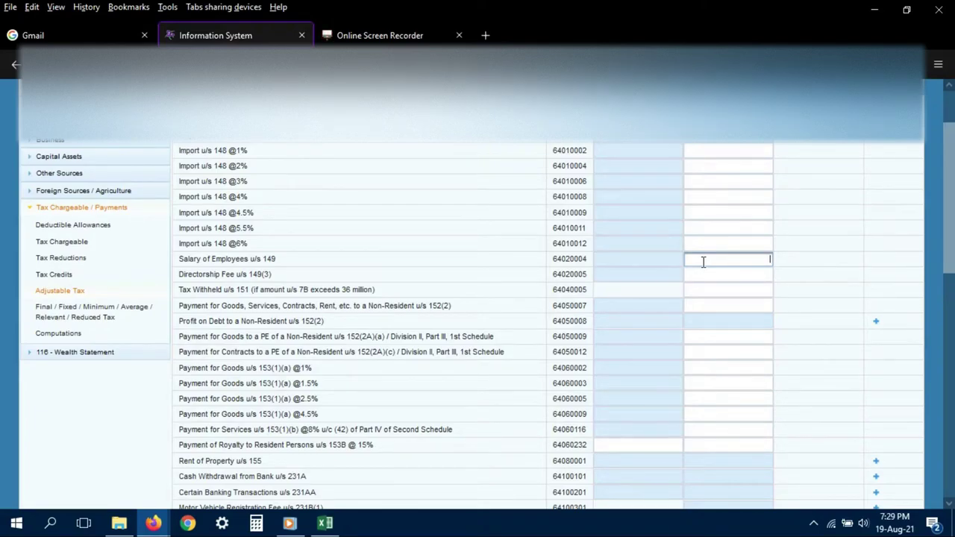
pyautogui.hotkey('alt', 'Tab')
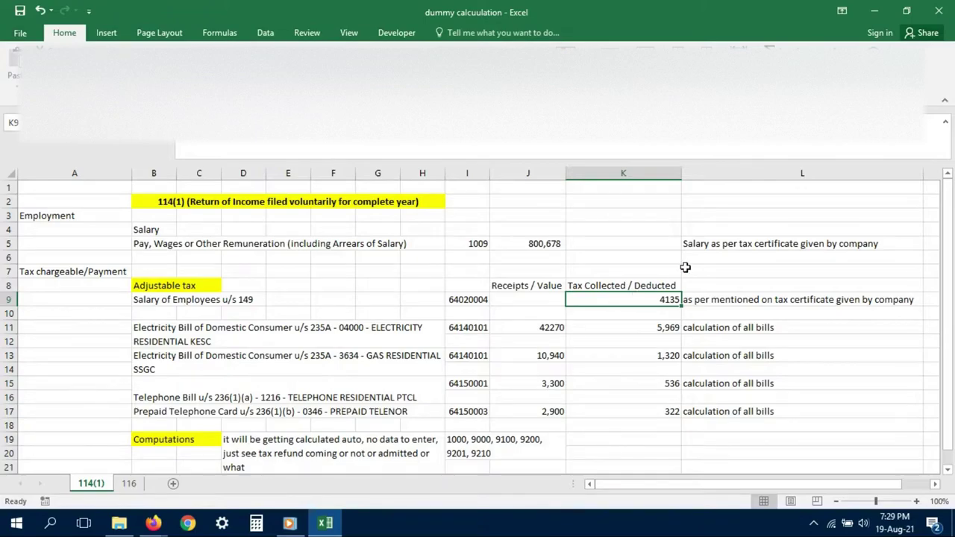
pyautogui.hotkey('alt', 'Tab')
pyautogui.write('4135')
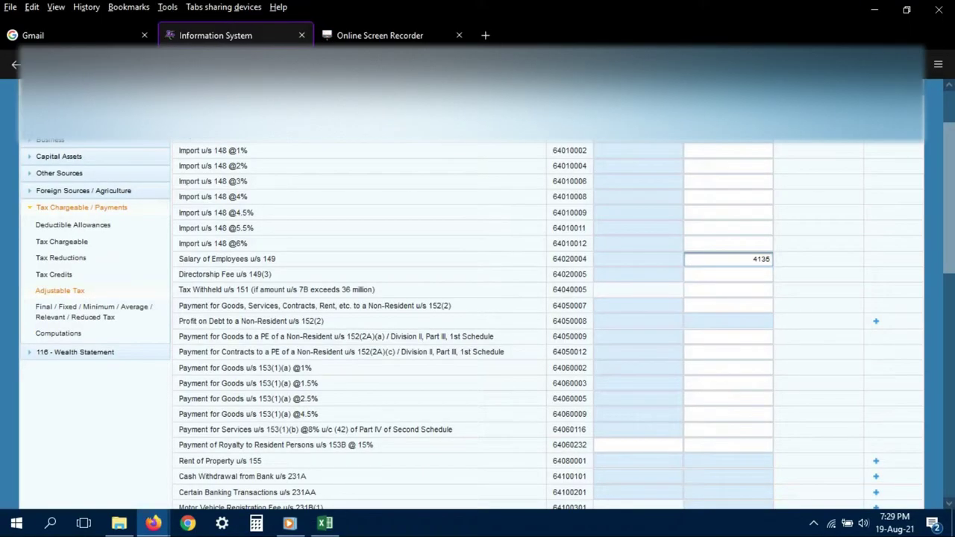
pyautogui.click(810, 105)
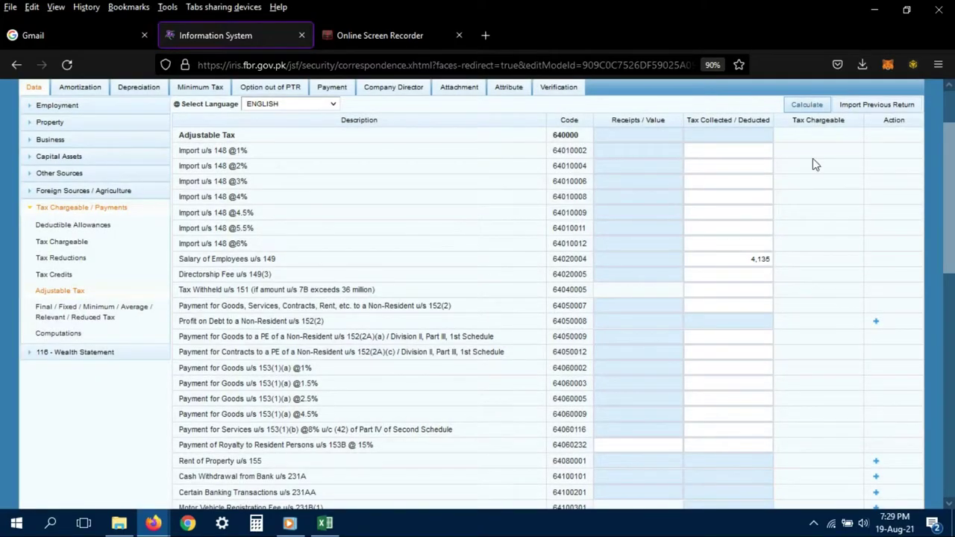
pyautogui.click(818, 109)
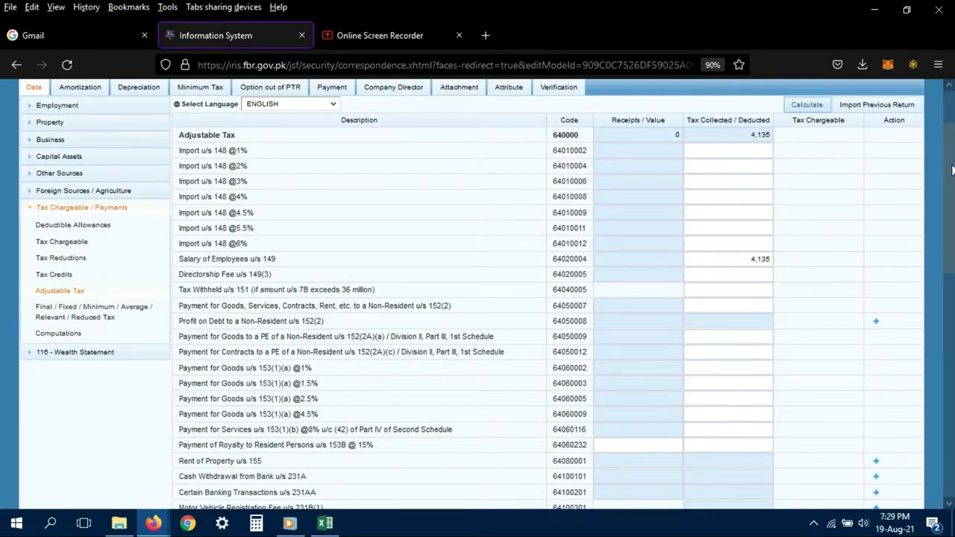
# Scroll to Motor Vehicle Registration Fee u/s 231B(1) and open its vehicle details form.
pyautogui.moveTo(951, 170); pyautogui.dragTo(952, 287)
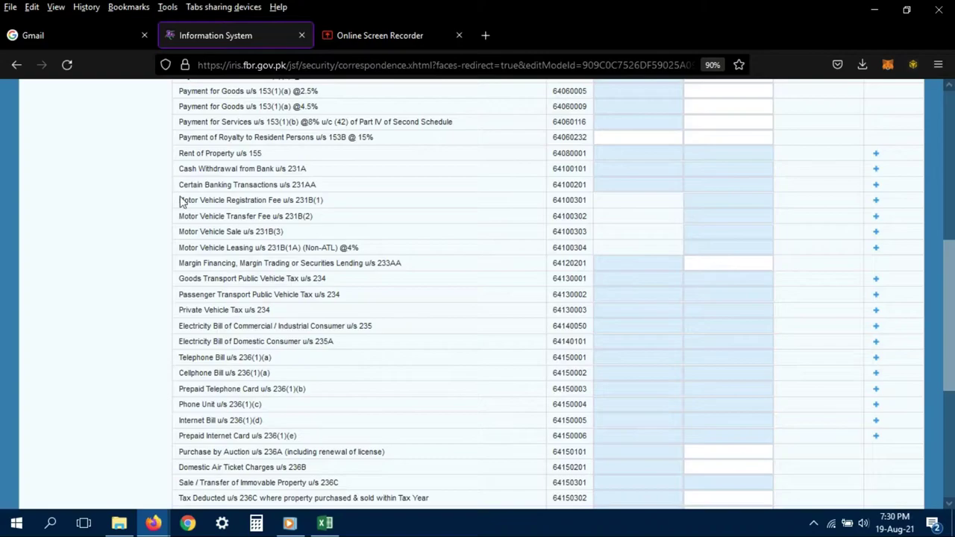
pyautogui.moveTo(180, 202); pyautogui.dragTo(313, 200)
pyautogui.hotkey('alt', 'Tab')
pyautogui.hotkey('alt', 'Tab')
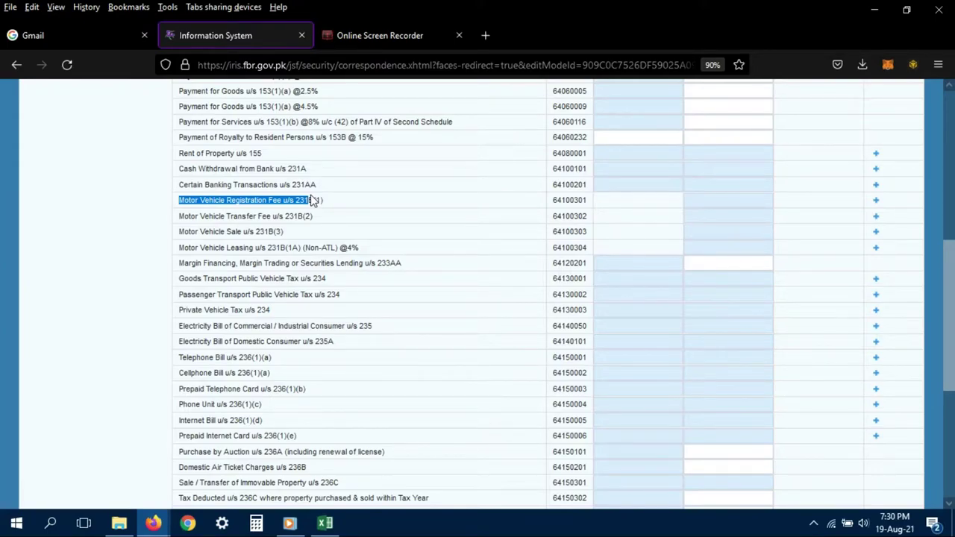
pyautogui.click(875, 202)
# Enter a sample vehicle number and contents 'private honda cd70 2021 eng#' and 'chasis#'.
pyautogui.click(502, 250)
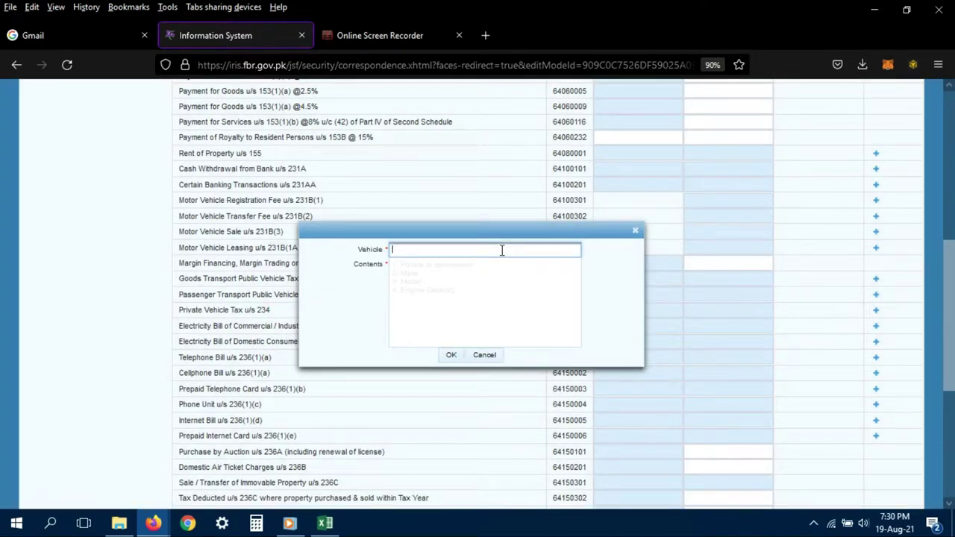
pyautogui.write('abc123')
pyautogui.click(478, 264)
pyautogui.write('private ')
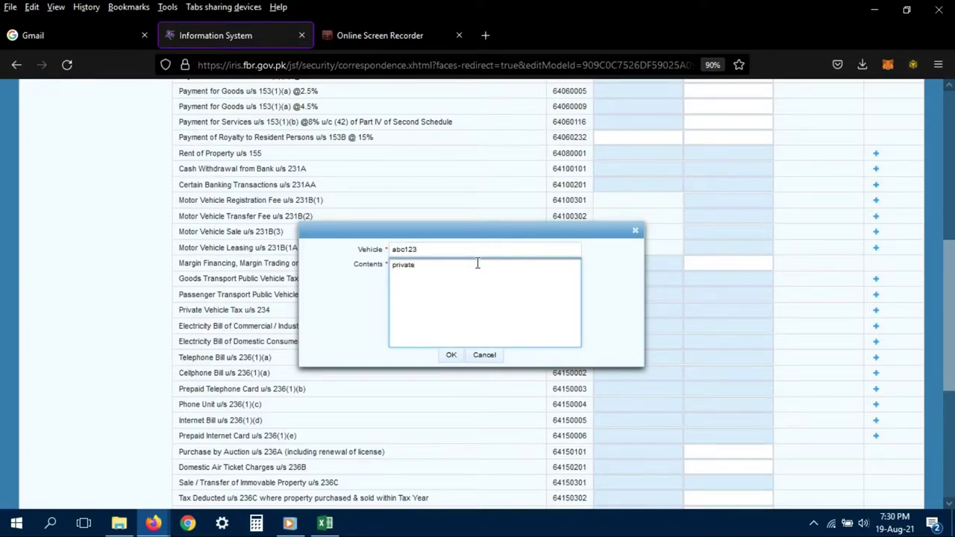
pyautogui.write('honda cd')
pyautogui.write('70 ')
pyautogui.write('2021 ')
pyautogui.write('eng')
pyautogui.write('#')
pyautogui.press('Return')
pyautogui.write('cha')
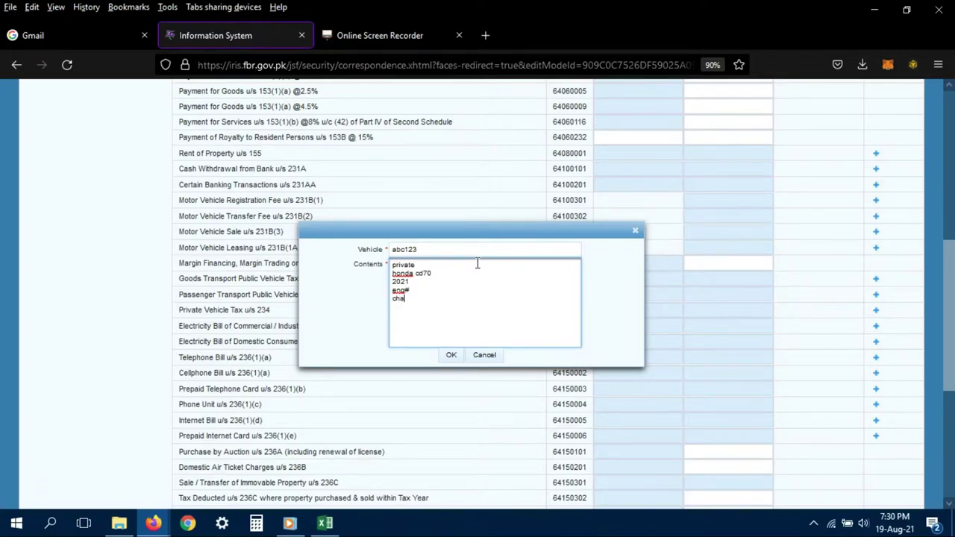
pyautogui.write('sis#')
# Cancel the vehicle form, scroll to the electricity bill rows, and view the workbook's electricity bill line.
pyautogui.click(484, 355)
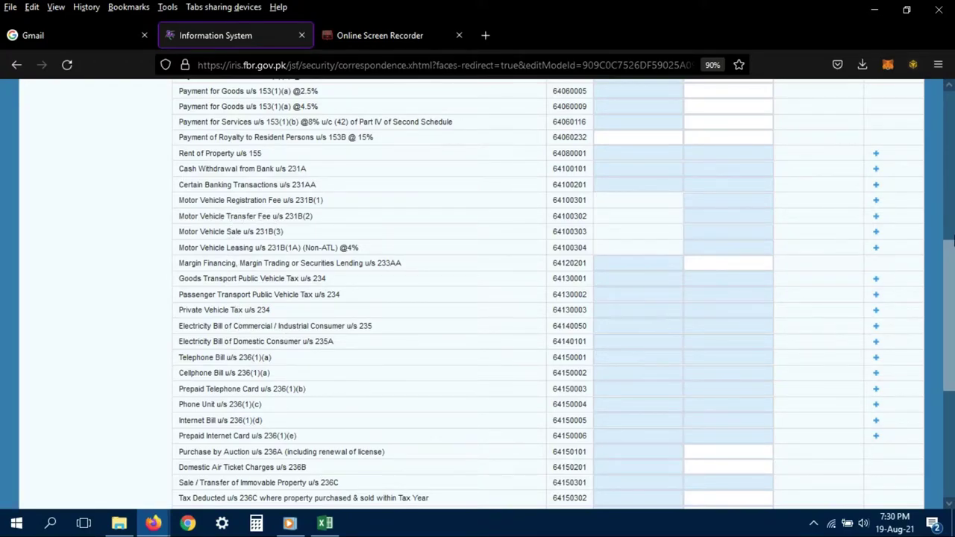
pyautogui.moveTo(946, 252); pyautogui.dragTo(953, 317)
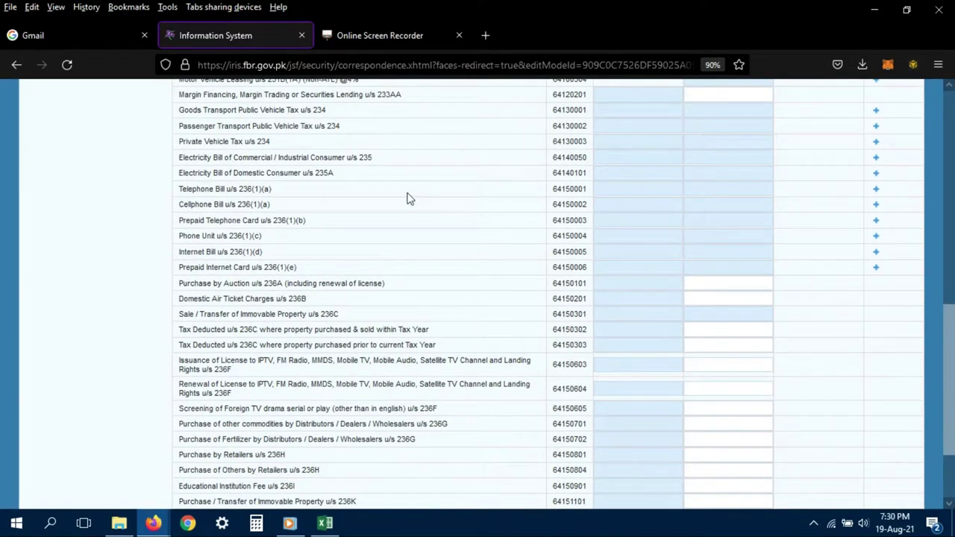
pyautogui.moveTo(211, 157); pyautogui.dragTo(395, 164)
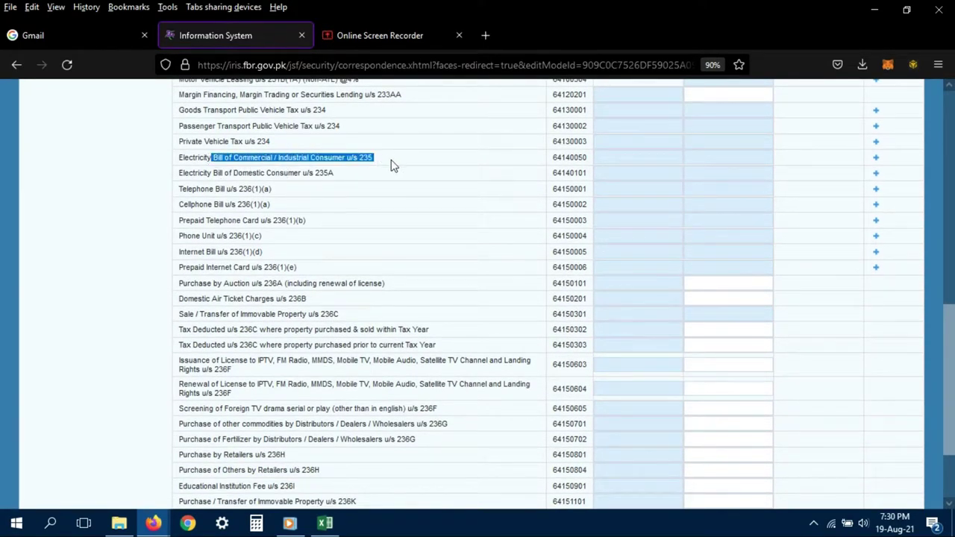
pyautogui.click(328, 523)
pyautogui.click(248, 335)
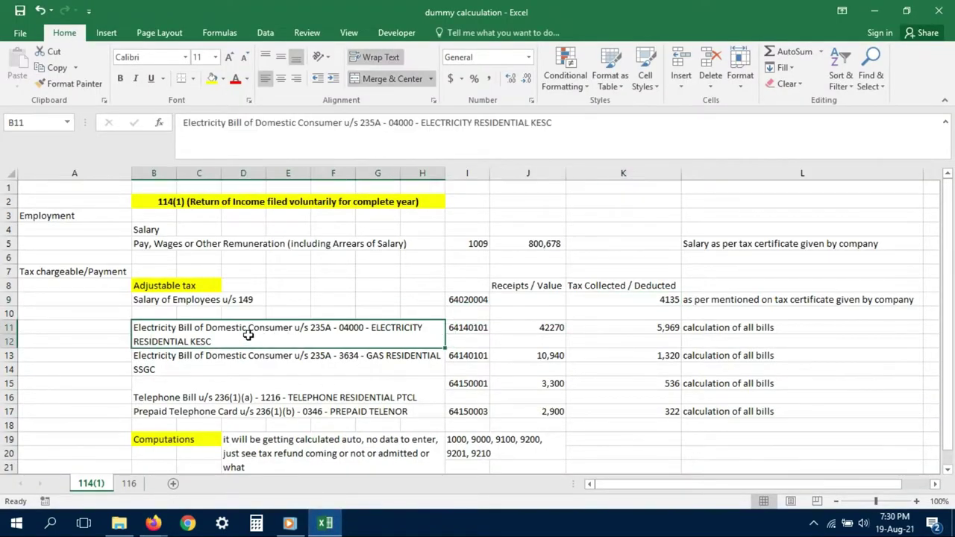
# Check the electricity bill amount 42270 and tax 5,969 in Excel cells J11 and K11, then return to IRIS.
pyautogui.click(536, 330)
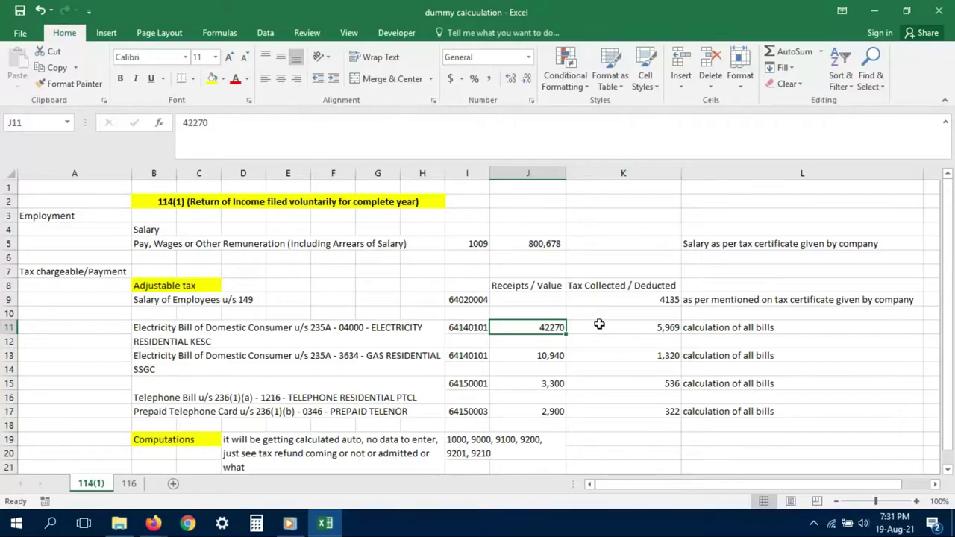
pyautogui.click(599, 324)
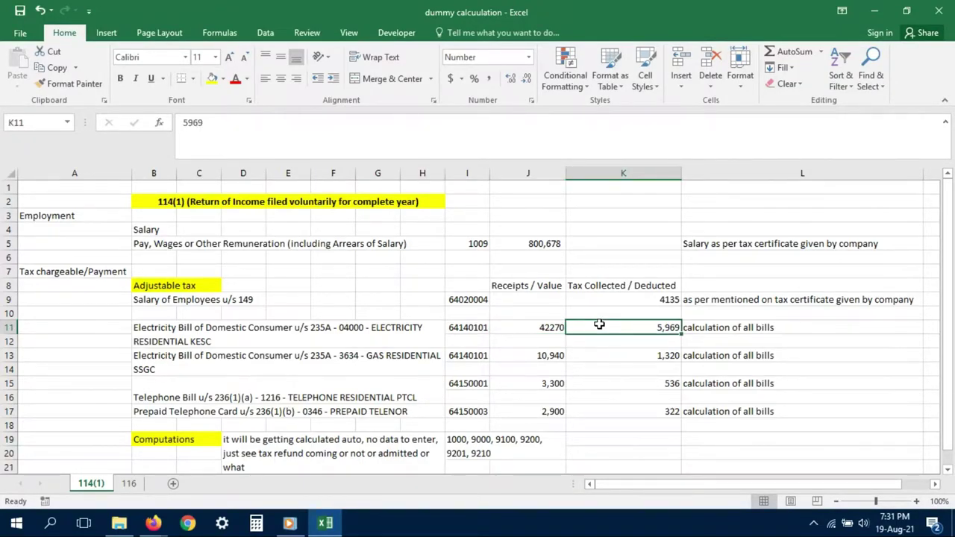
pyautogui.click(546, 326)
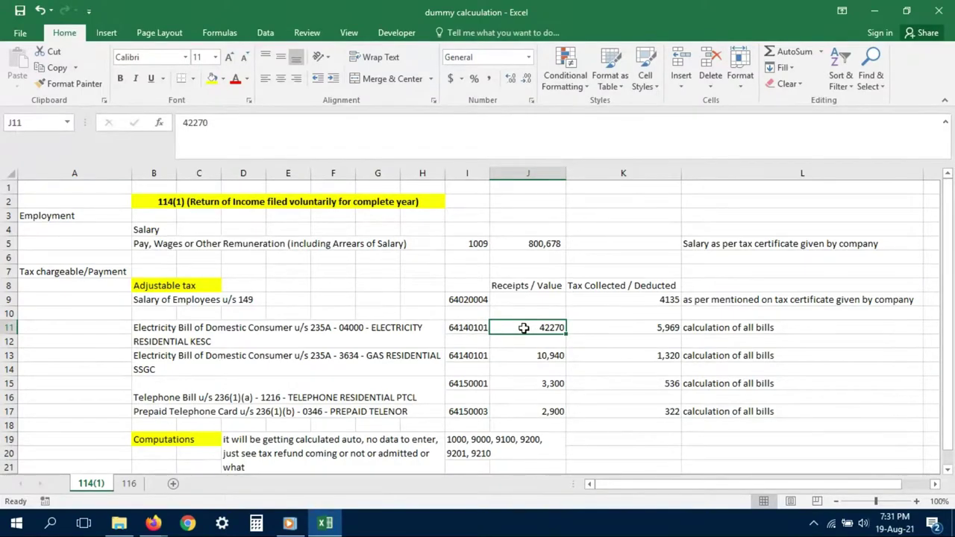
pyautogui.click(580, 326)
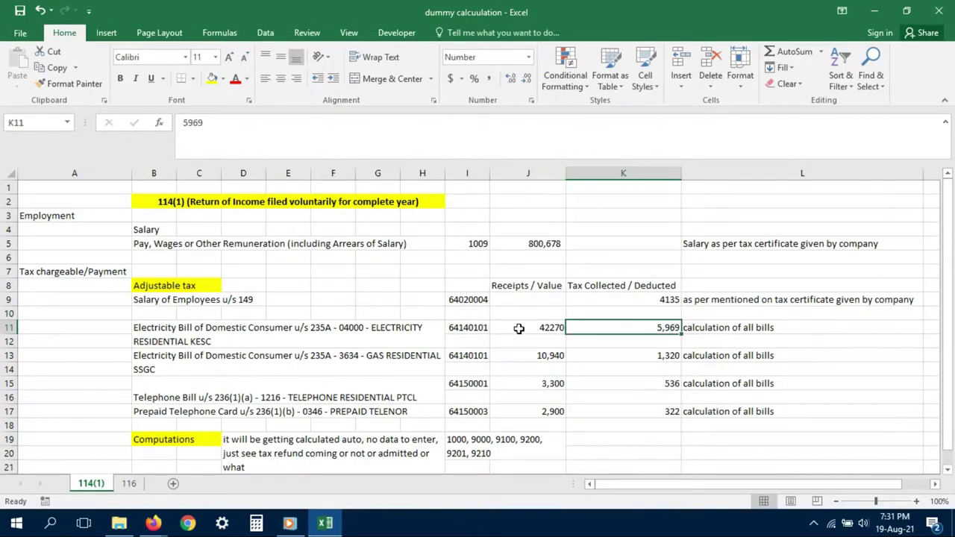
pyautogui.hotkey('alt', 'Tab')
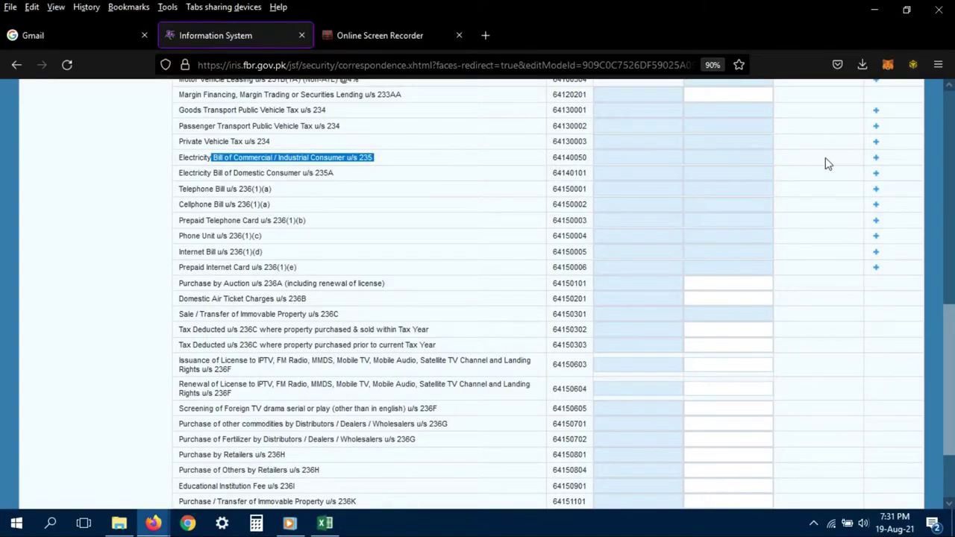
# Open and cancel the utility entry forms for the electricity bill rows without adding an entry.
pyautogui.click(877, 160)
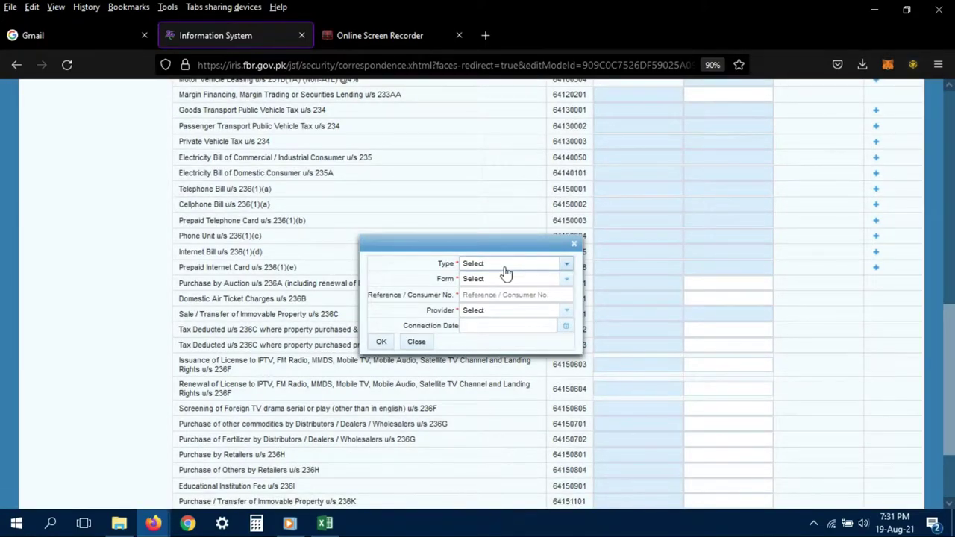
pyautogui.click(506, 268)
pyautogui.click(522, 258)
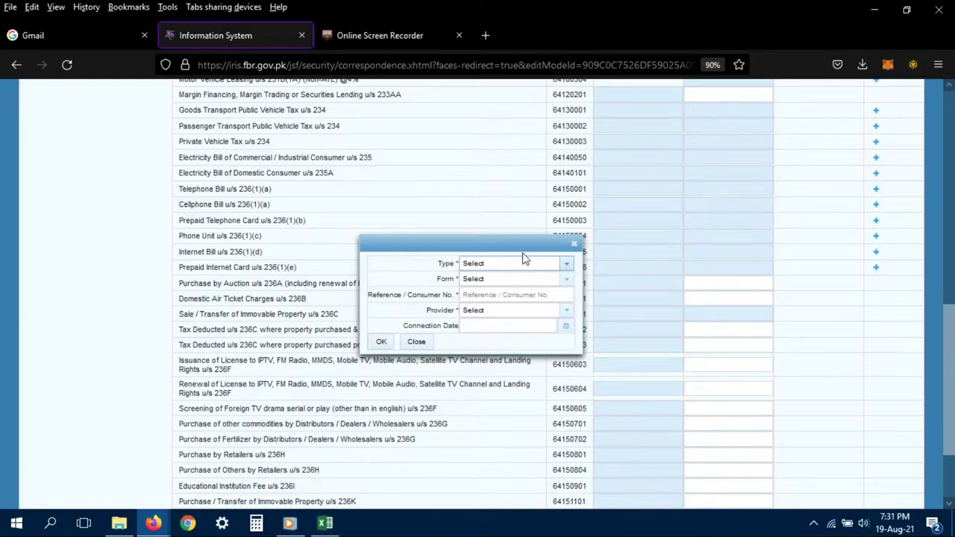
pyautogui.click(574, 244)
pyautogui.moveTo(233, 173); pyautogui.dragTo(301, 173)
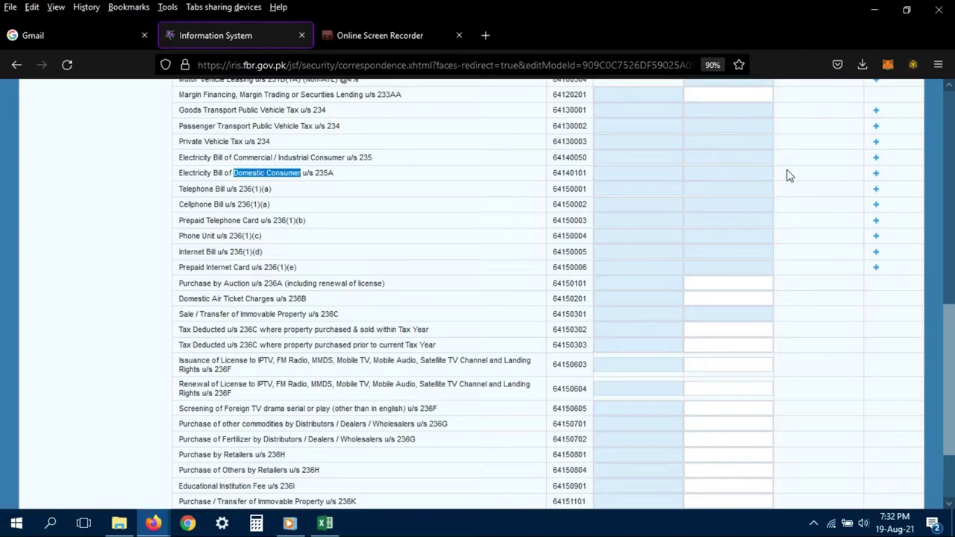
pyautogui.click(874, 177)
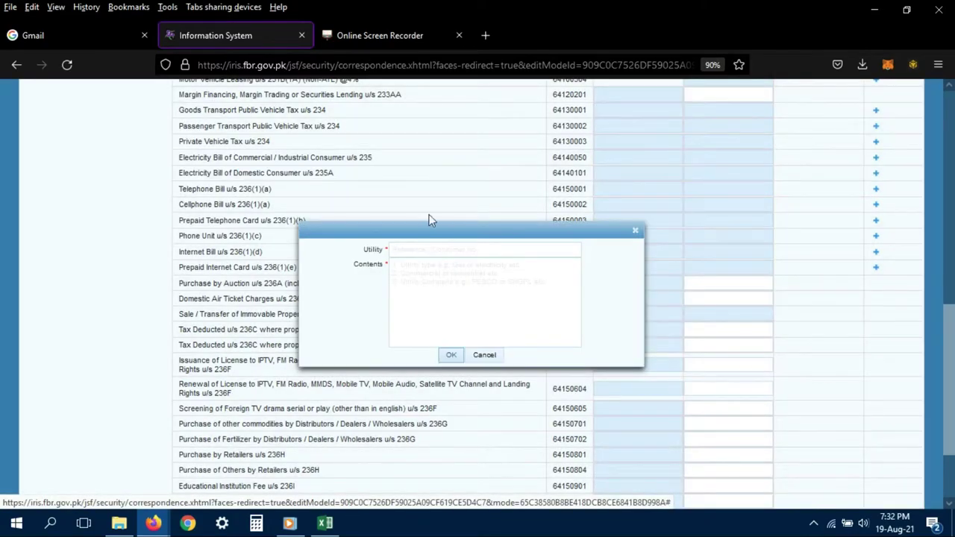
pyautogui.click(501, 247)
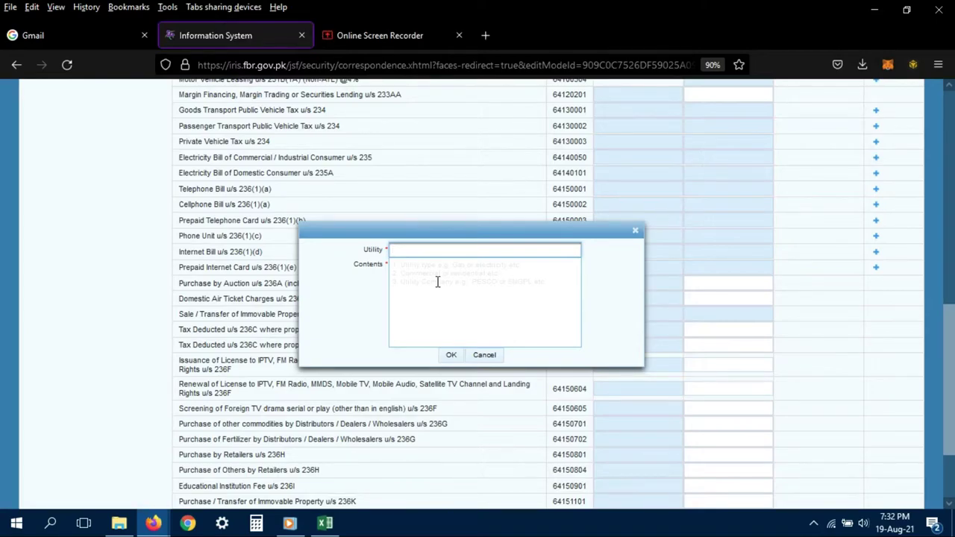
pyautogui.click(483, 356)
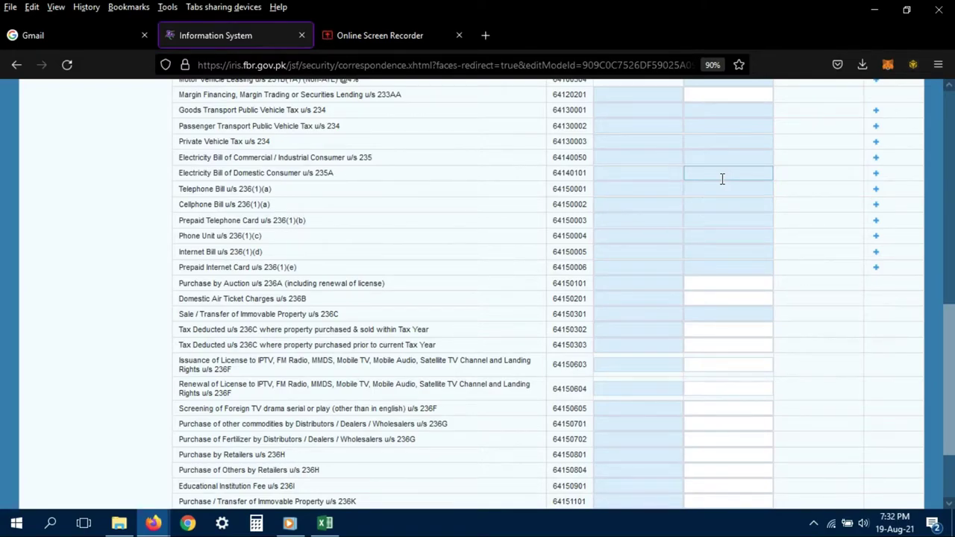
pyautogui.click(661, 173)
# Add a domestic electricity bill entry with a utility reference and contents Electricity, Residential, KE.
pyautogui.click(874, 179)
pyautogui.click(514, 254)
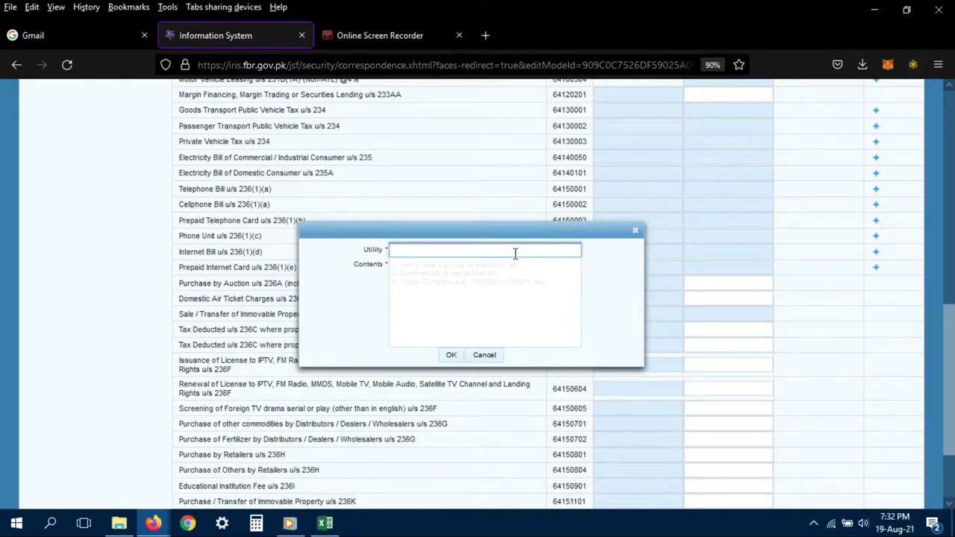
pyautogui.write('123456')
pyautogui.press('Tab')
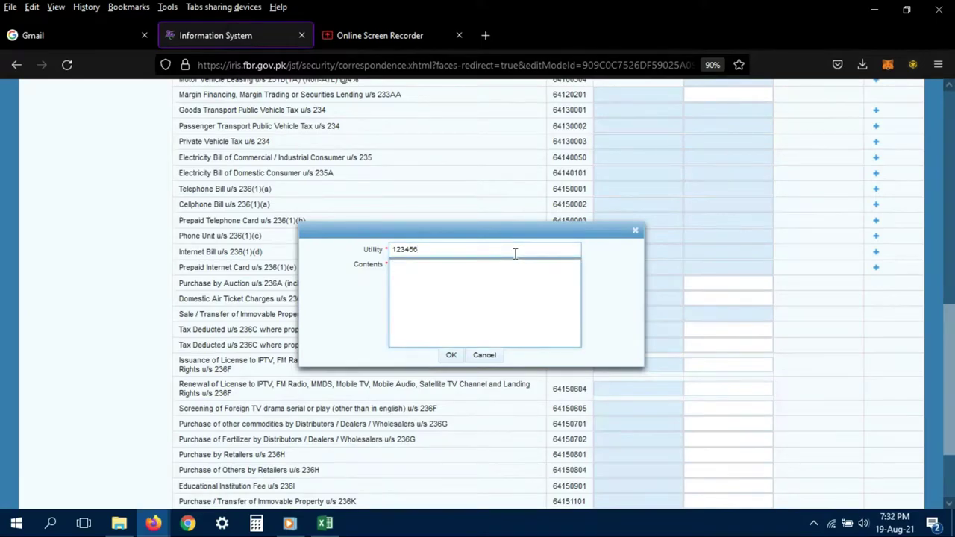
pyautogui.write('Electricity')
pyautogui.press('Return')
pyautogui.write('Residential')
pyautogui.write('KE')
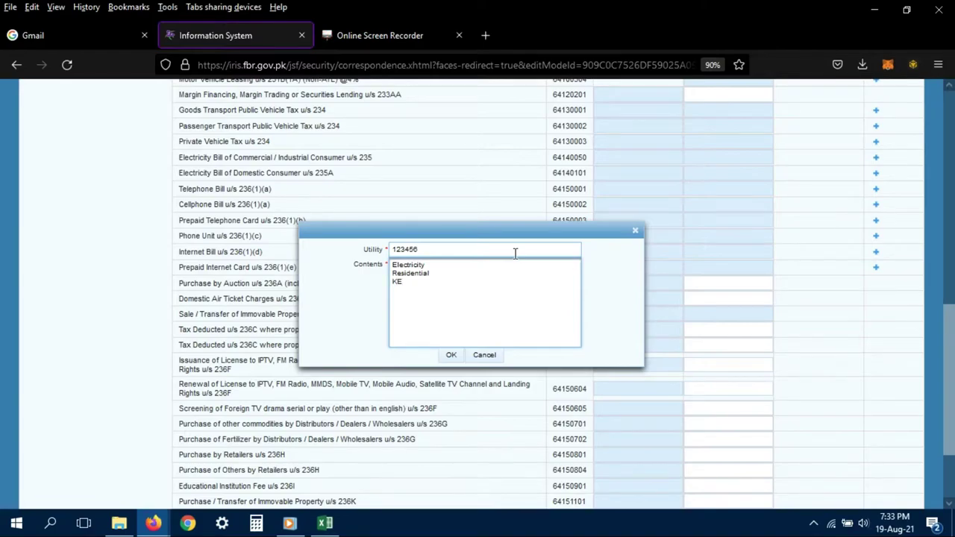
pyautogui.click(457, 359)
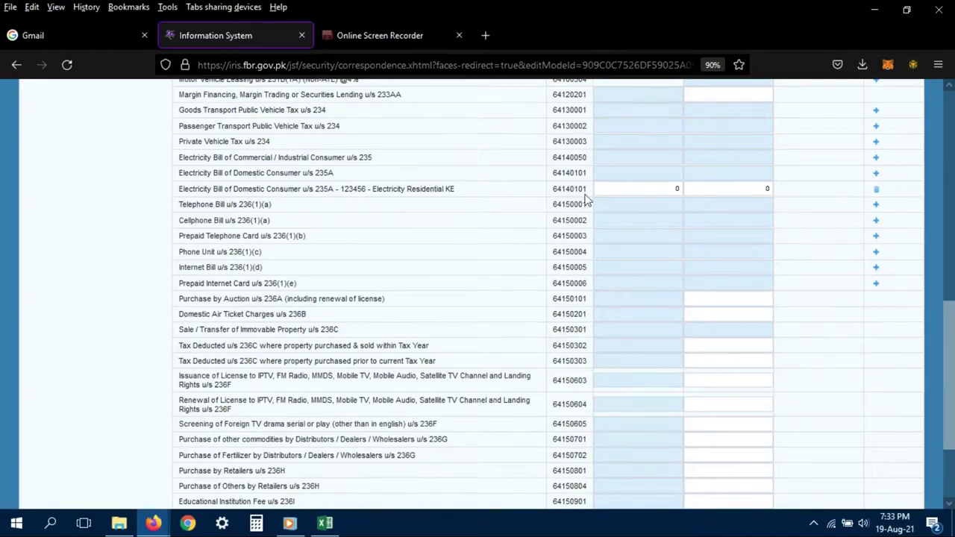
# Enter 42270 from the Excel workbook as the new domestic electricity row's bill value.
pyautogui.doubleClick(676, 188)
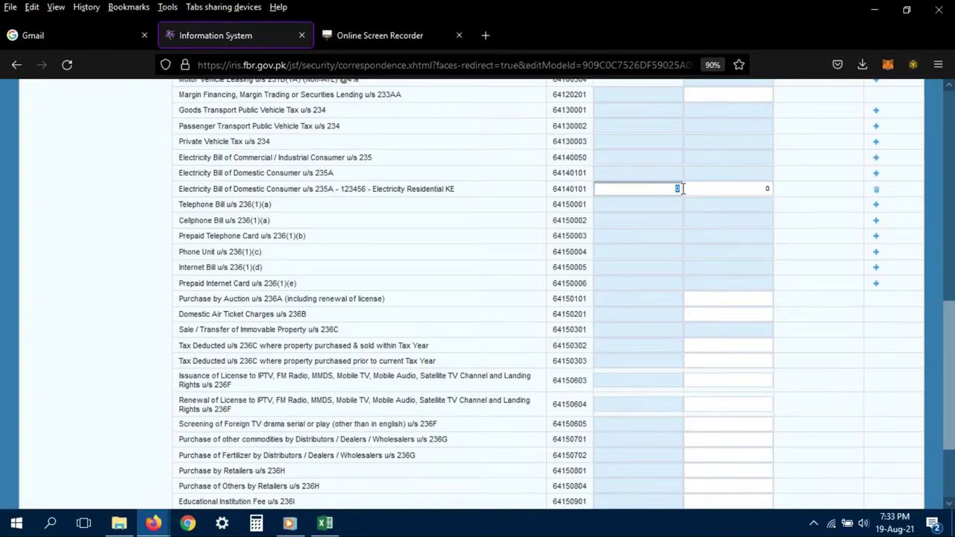
pyautogui.hotkey('alt', 'Tab')
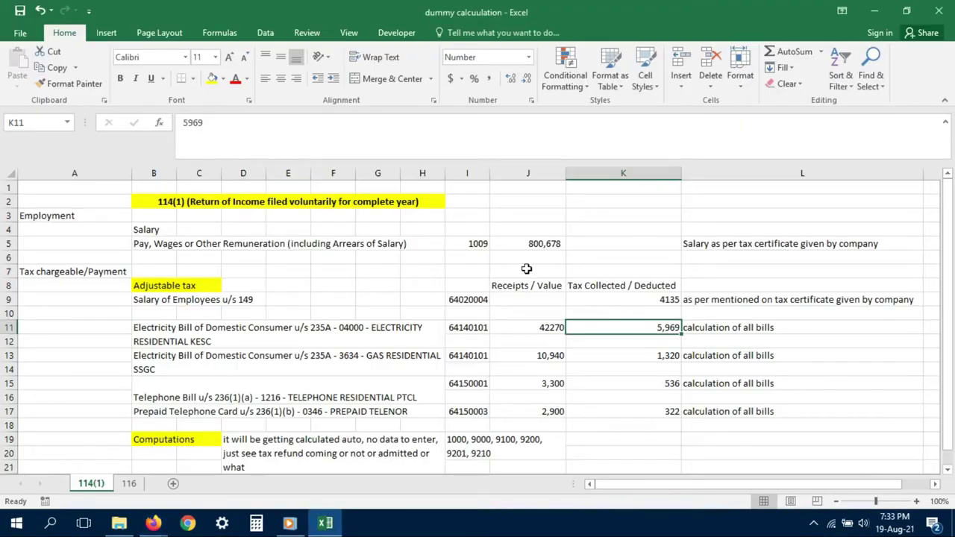
pyautogui.click(516, 326)
pyautogui.hotkey('alt', 'Tab')
pyautogui.write('42270')
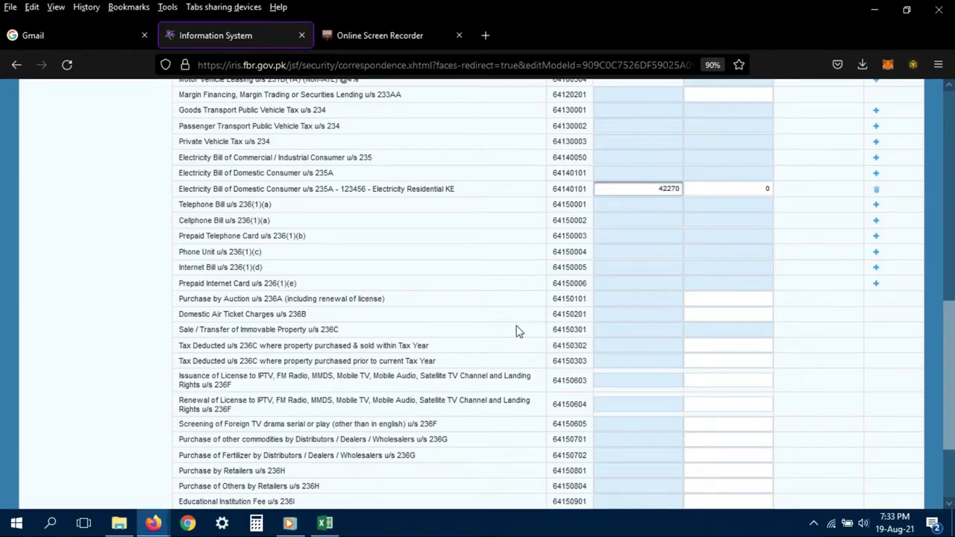
# Enter 5969 from the workbook as the tax collected on the same row.
pyautogui.hotkey('alt', 'Tab')
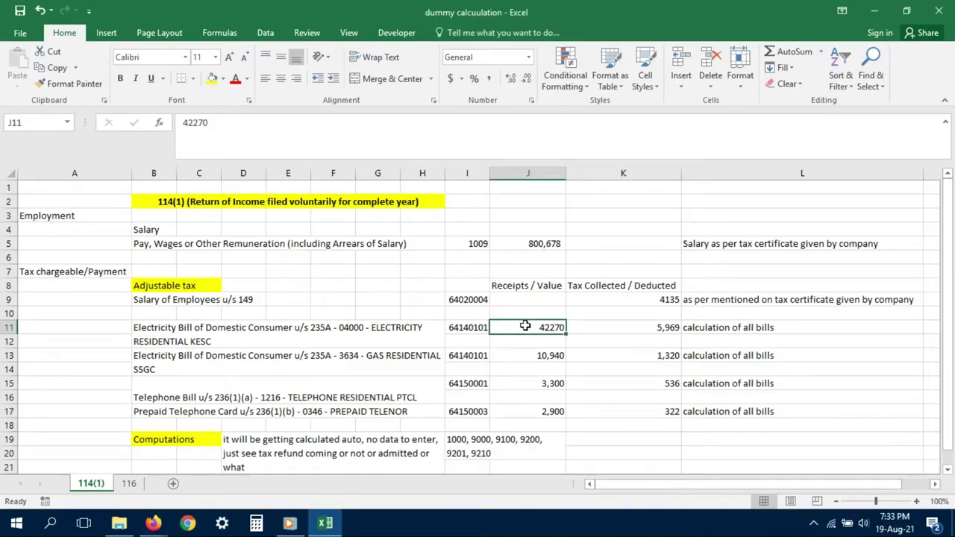
pyautogui.click(649, 317)
pyautogui.click(634, 327)
pyautogui.hotkey('alt', 'Tab')
pyautogui.write('5969')
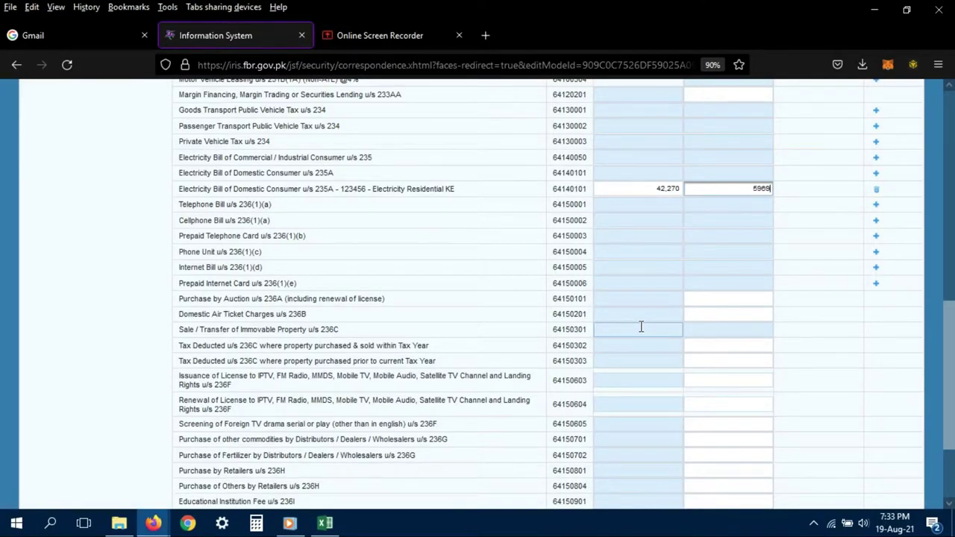
pyautogui.press('Tab')
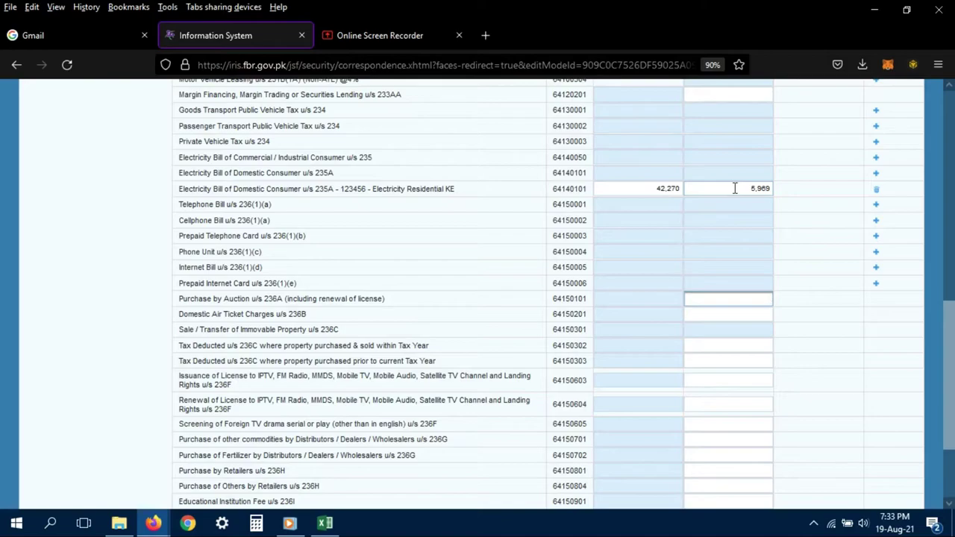
pyautogui.hotkey('alt', 'Tab')
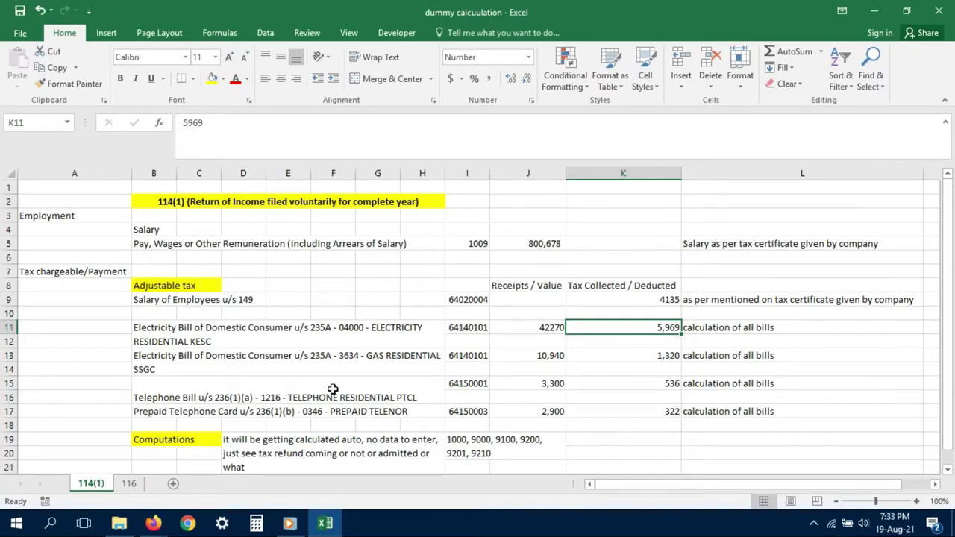
# Add a new worksheet with month headings Jul-20 through Jun-21 along row 2.
pyautogui.click(173, 483)
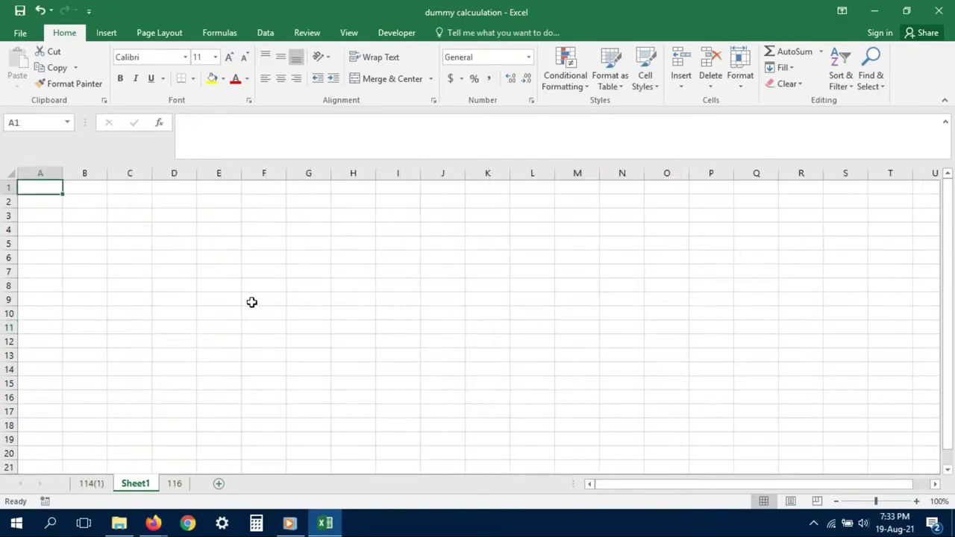
pyautogui.click(140, 202)
pyautogui.write('jn')
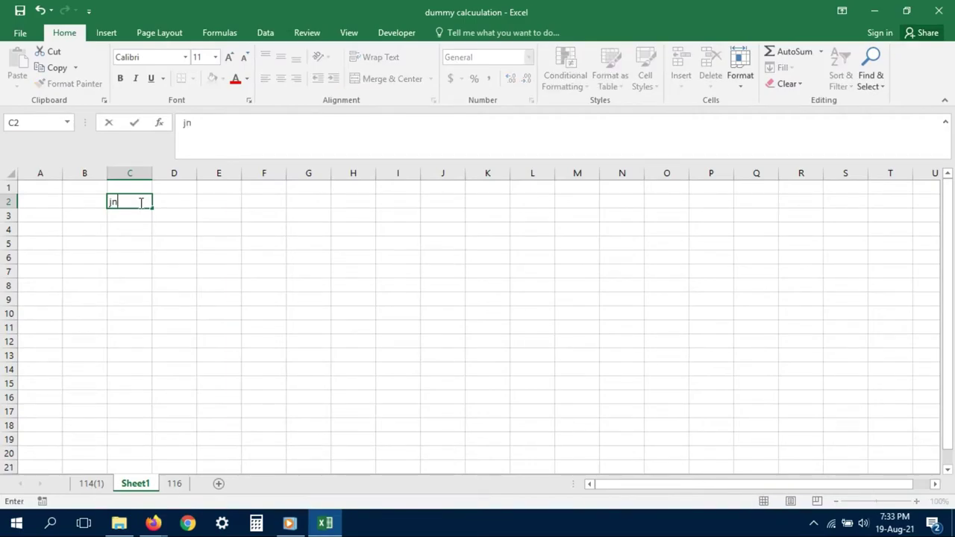
pyautogui.write('uly 2020')
pyautogui.press('Return')
pyautogui.click(140, 202)
pyautogui.moveTo(152, 208); pyautogui.dragTo(623, 207)
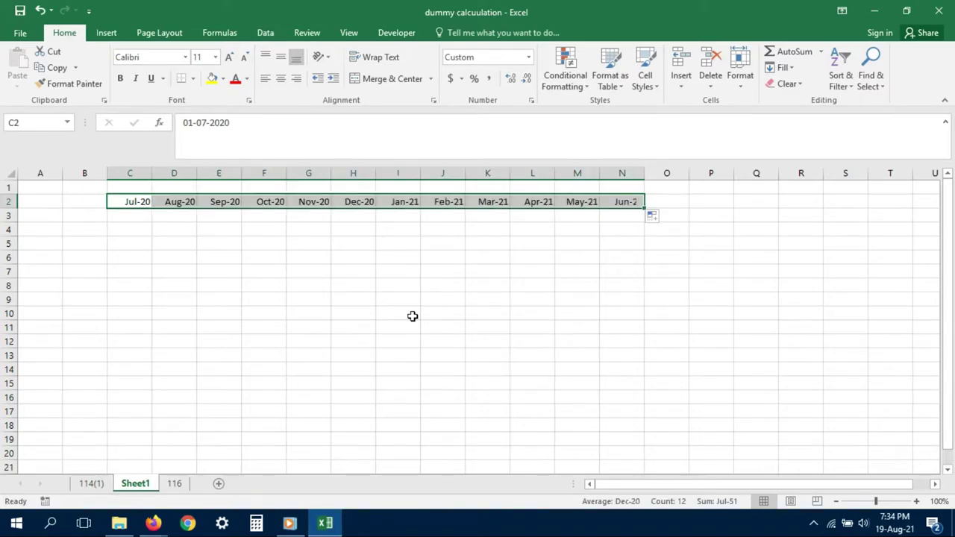
pyautogui.click(308, 302)
# Label B3 as KE and enter 5000 in C3 and 200 in C4 under Jul-20.
pyautogui.click(77, 214)
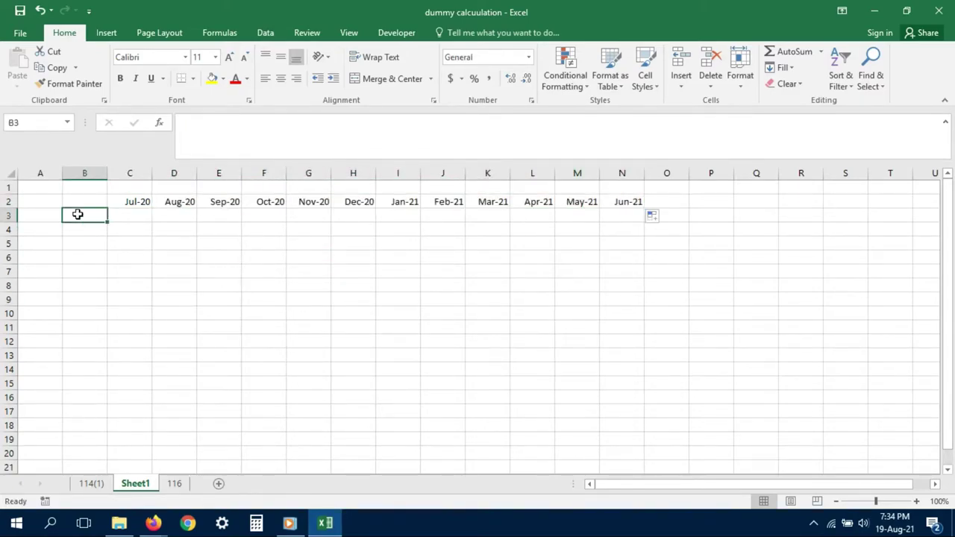
pyautogui.write('KE')
pyautogui.hotkey('ctrl', 'Return')
pyautogui.press('Right')
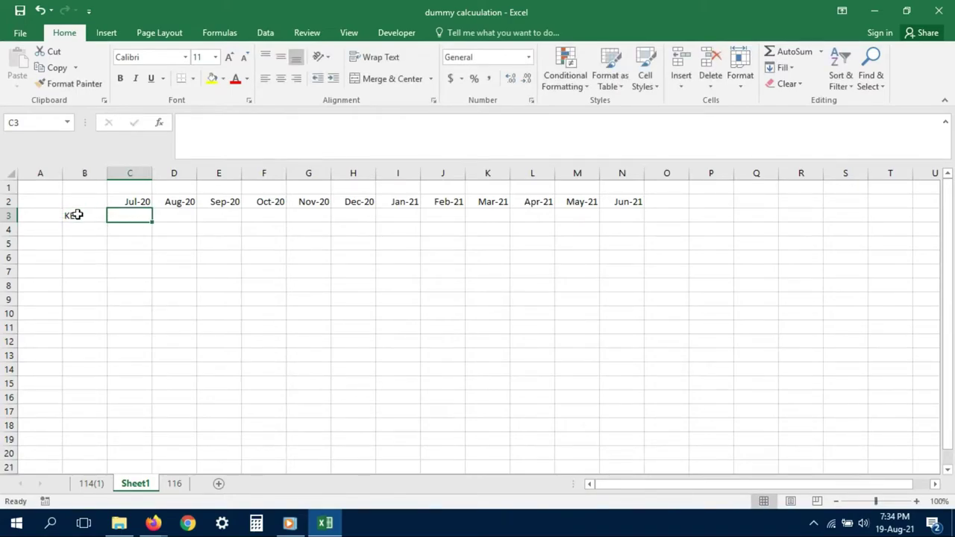
pyautogui.hotkey('shift', 'Right')
pyautogui.hotkey('shift', 'Right')
pyautogui.hotkey('shift', 'Right')
pyautogui.hotkey('shift', 'Right')
pyautogui.hotkey('shift', 'Right')
pyautogui.hotkey('shift', 'Right')
pyautogui.hotkey('shift', 'Right')
pyautogui.hotkey('shift', 'Right')
pyautogui.hotkey('shift', 'Right')
pyautogui.hotkey('shift', 'Right')
pyautogui.hotkey('shift', 'Right')
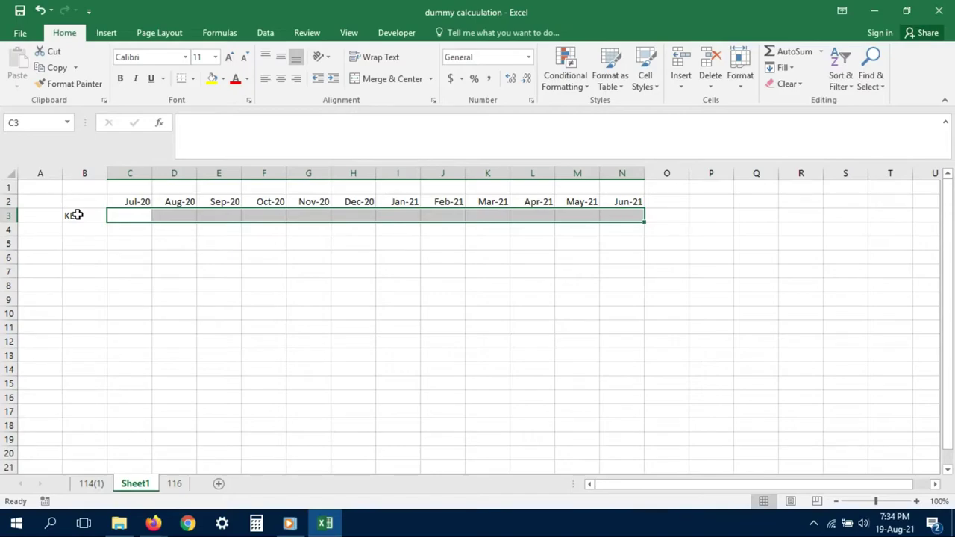
pyautogui.press('Down')
pyautogui.press('Left')
pyautogui.press('Right')
pyautogui.press('Up')
pyautogui.write('5000')
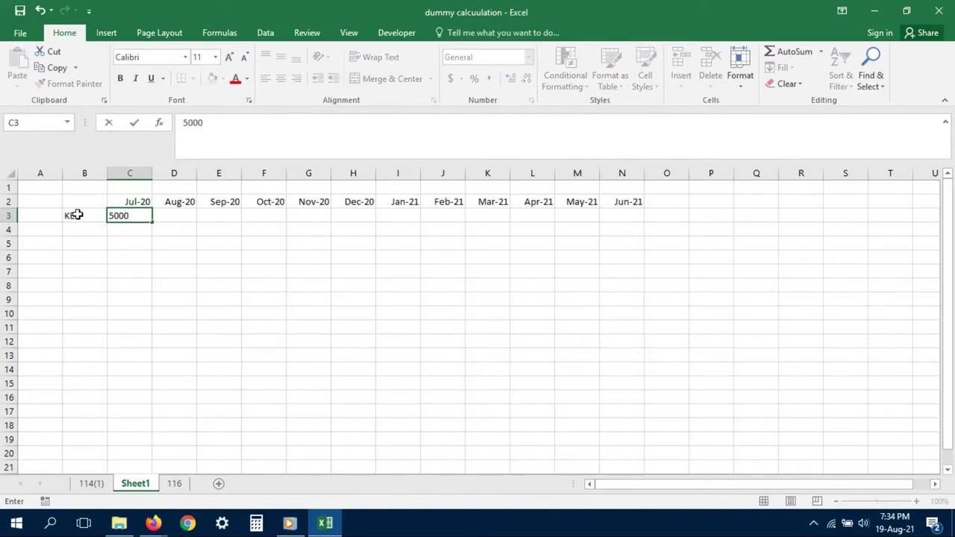
pyautogui.press('Return')
pyautogui.write('200')
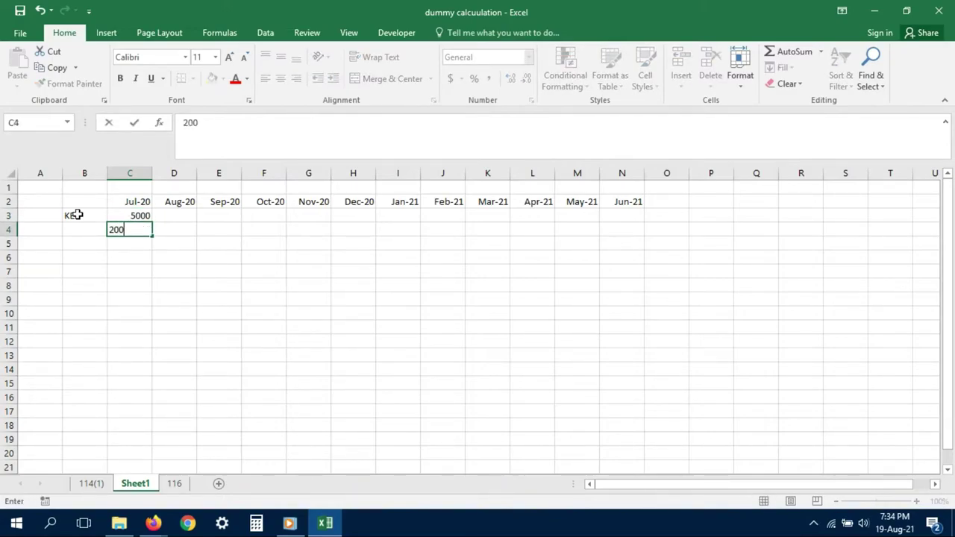
pyautogui.press('Return')
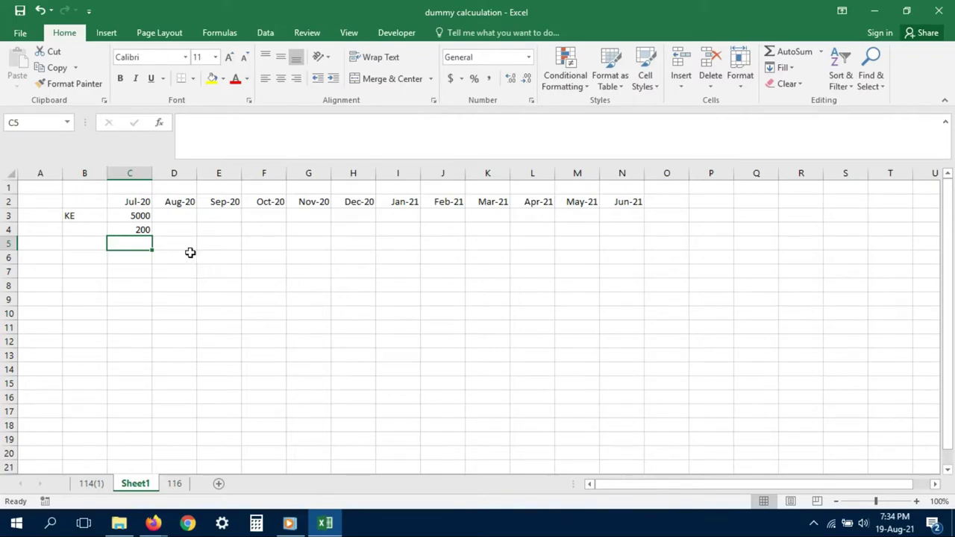
# Add a 'total' heading in O2, then return to the IRIS form.
pyautogui.click(684, 204)
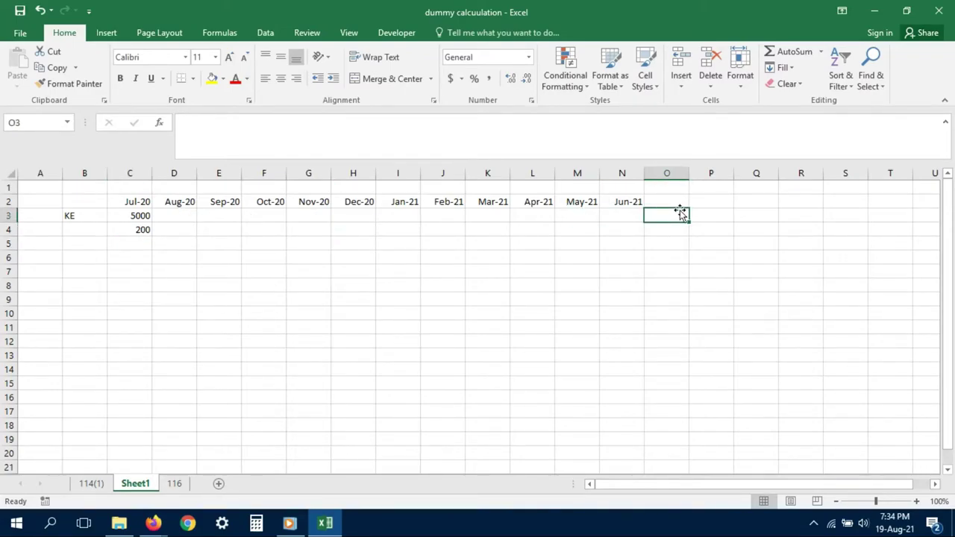
pyautogui.write('total')
pyautogui.press('Return')
pyautogui.click(655, 231)
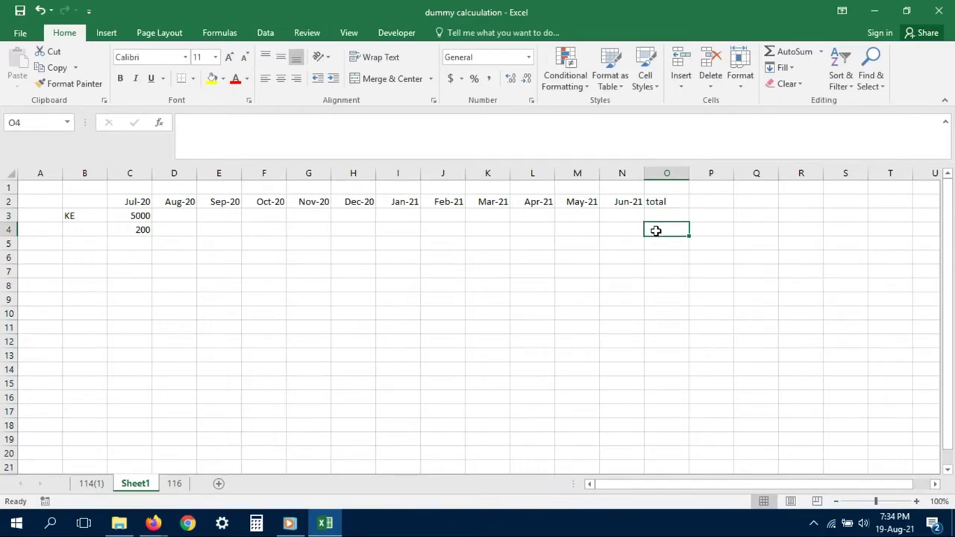
pyautogui.hotkey('alt', 'Tab')
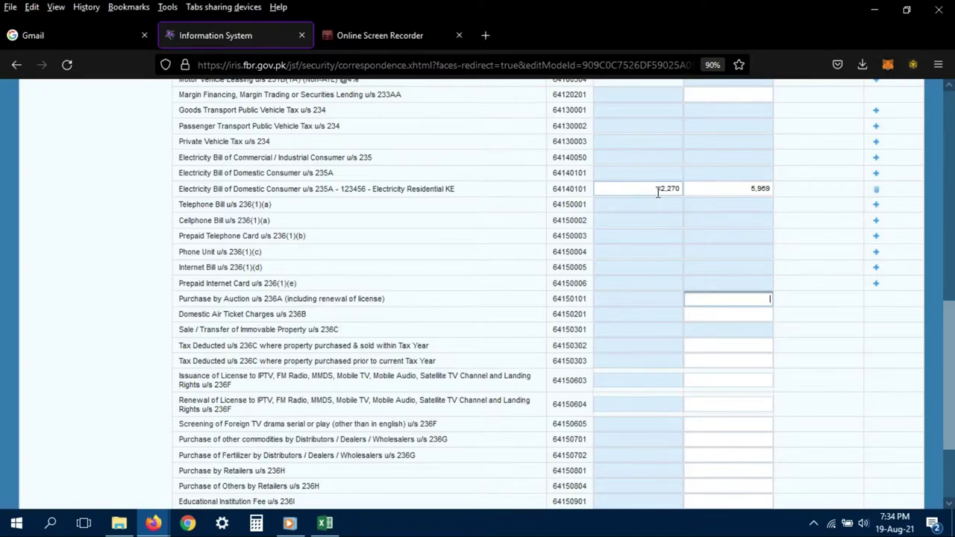
# Confirm the 5,969 tax entry, then review the telephone, cellphone, prepaid card and internet bill rows.
pyautogui.click(740, 189)
pyautogui.doubleClick(768, 190)
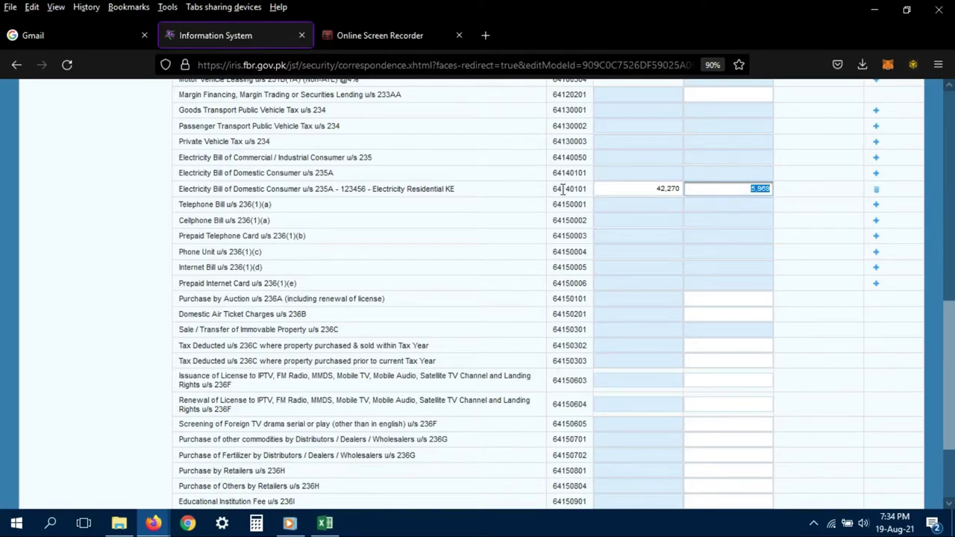
pyautogui.moveTo(215, 205); pyautogui.dragTo(269, 210)
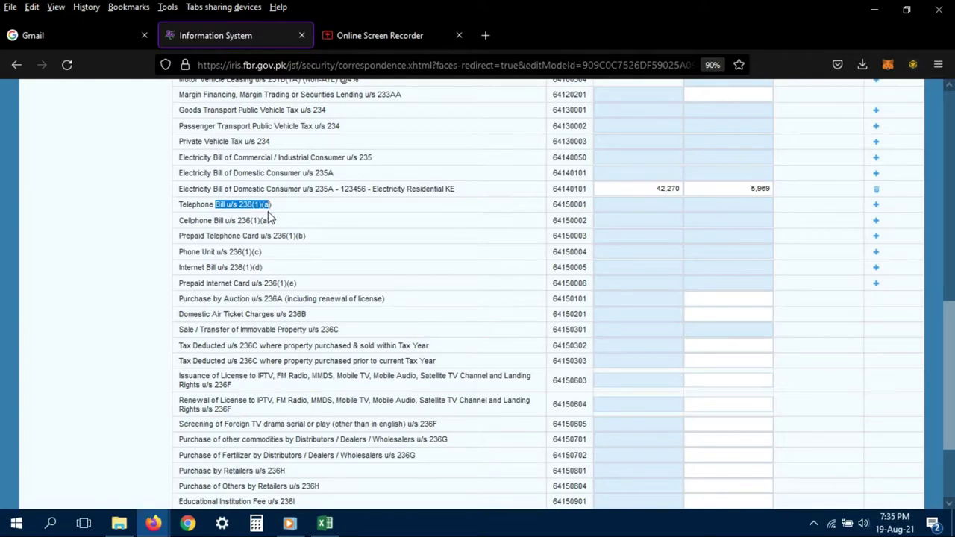
pyautogui.moveTo(203, 221); pyautogui.dragTo(285, 229)
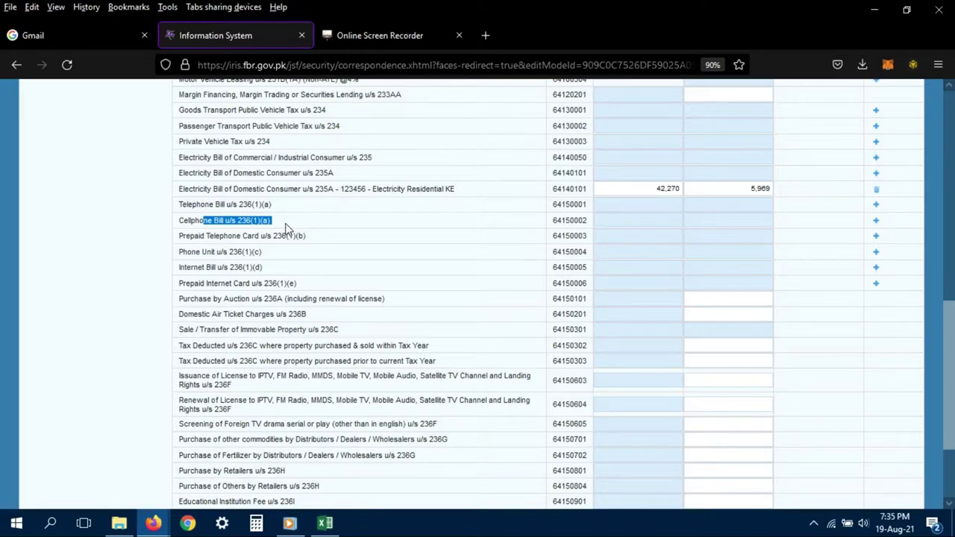
pyautogui.moveTo(180, 221); pyautogui.dragTo(276, 222)
pyautogui.moveTo(185, 236); pyautogui.dragTo(332, 241)
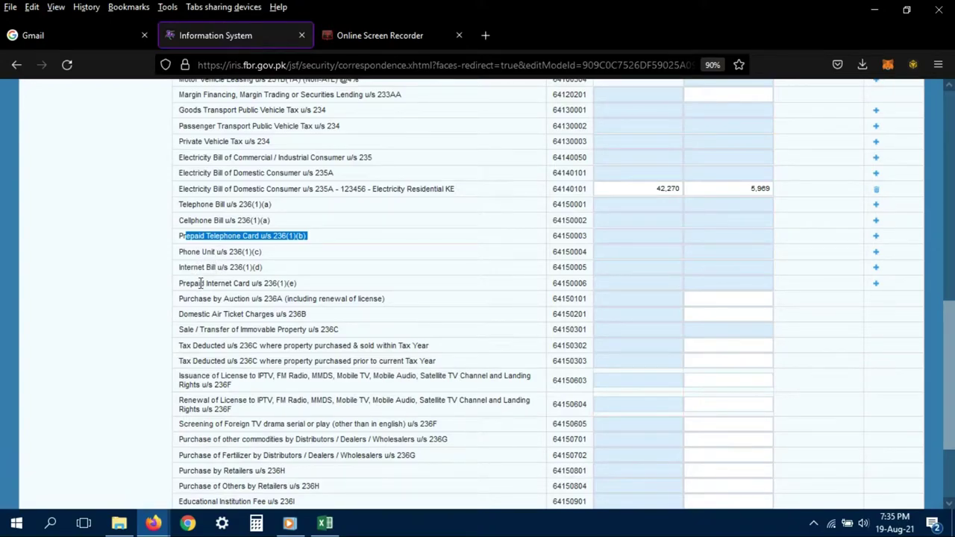
pyautogui.moveTo(199, 268); pyautogui.dragTo(265, 273)
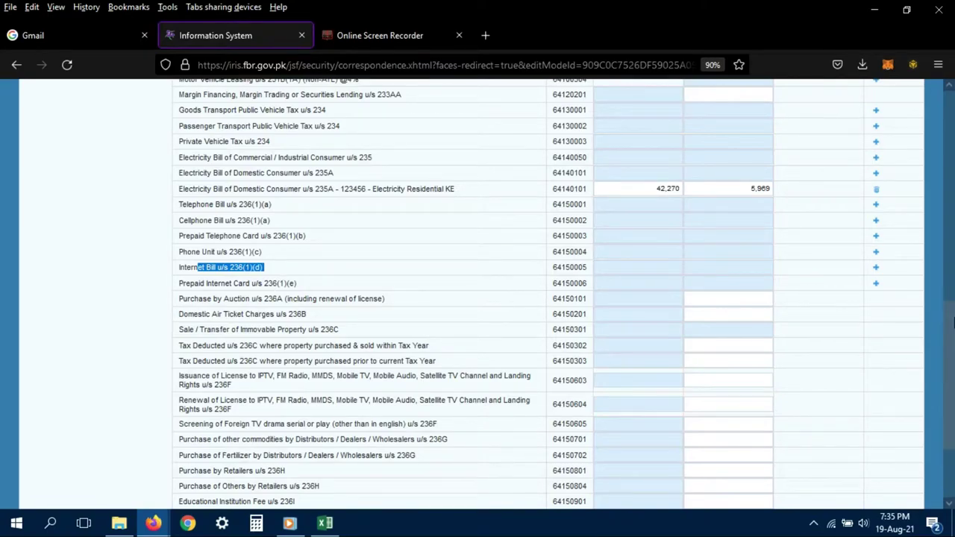
pyautogui.moveTo(953, 321); pyautogui.dragTo(953, 379)
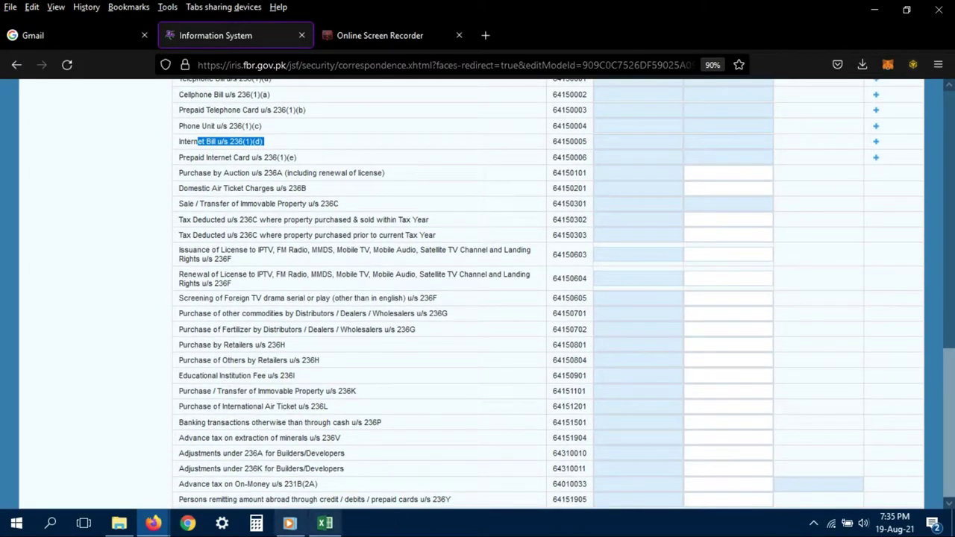
pyautogui.click(291, 524)
pyautogui.click(293, 525)
pyautogui.click(324, 523)
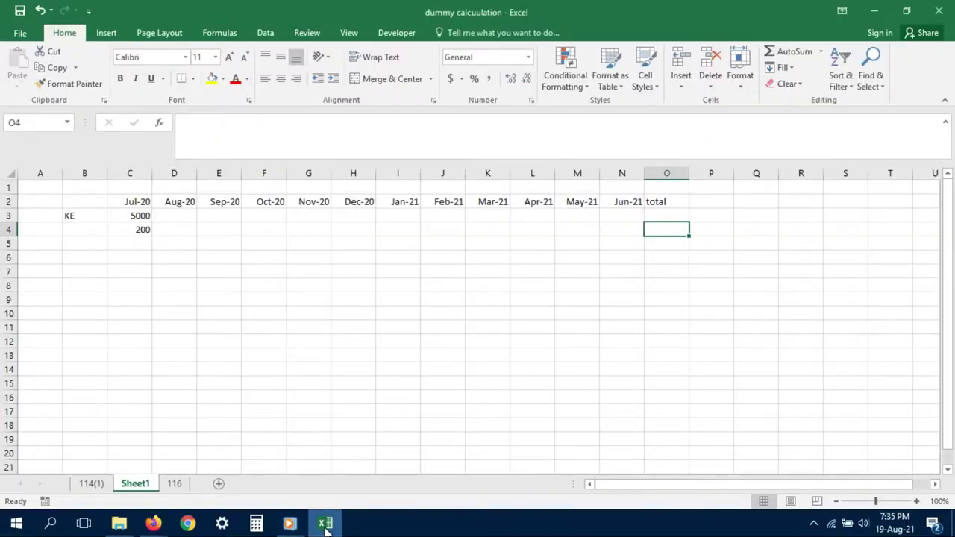
pyautogui.click(90, 485)
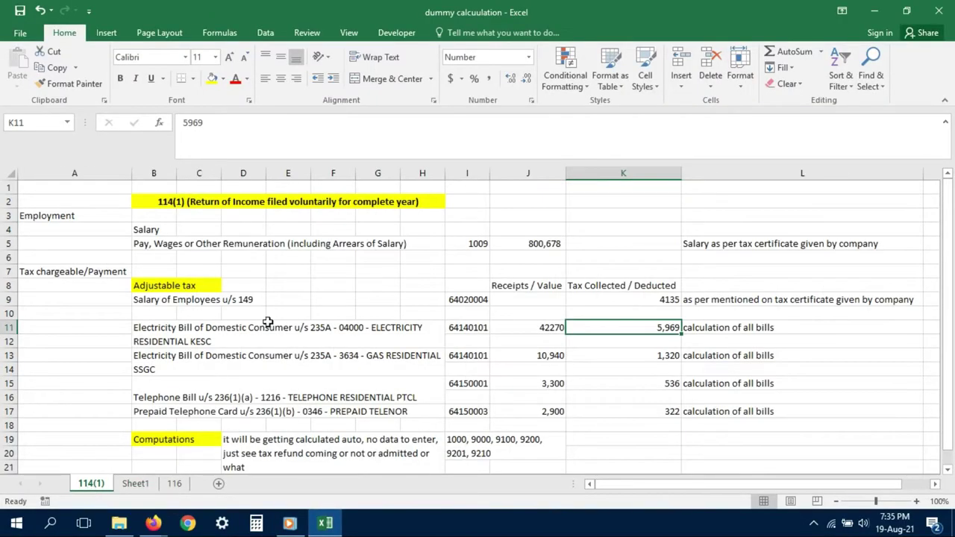
pyautogui.click(153, 332)
pyautogui.press('Down')
pyautogui.press('Down')
pyautogui.press('Down')
pyautogui.press('Down')
pyautogui.press('Down')
pyautogui.press('Down')
pyautogui.press('Down')
pyautogui.press('Down')
pyautogui.press('Down')
pyautogui.press('Down')
pyautogui.press('Down')
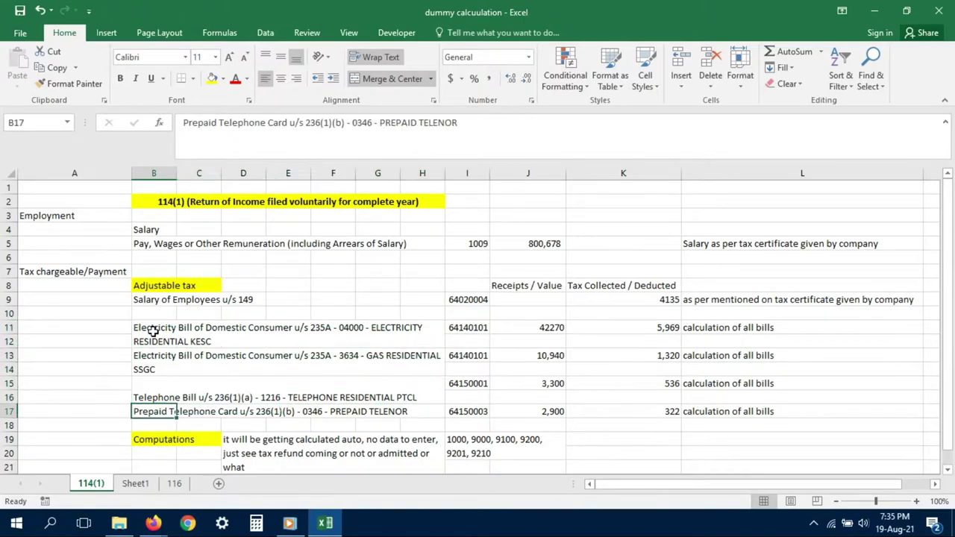
pyautogui.press('Down')
pyautogui.press('Down')
pyautogui.press('Down')
pyautogui.press('Down')
pyautogui.press('Down')
pyautogui.press('Down')
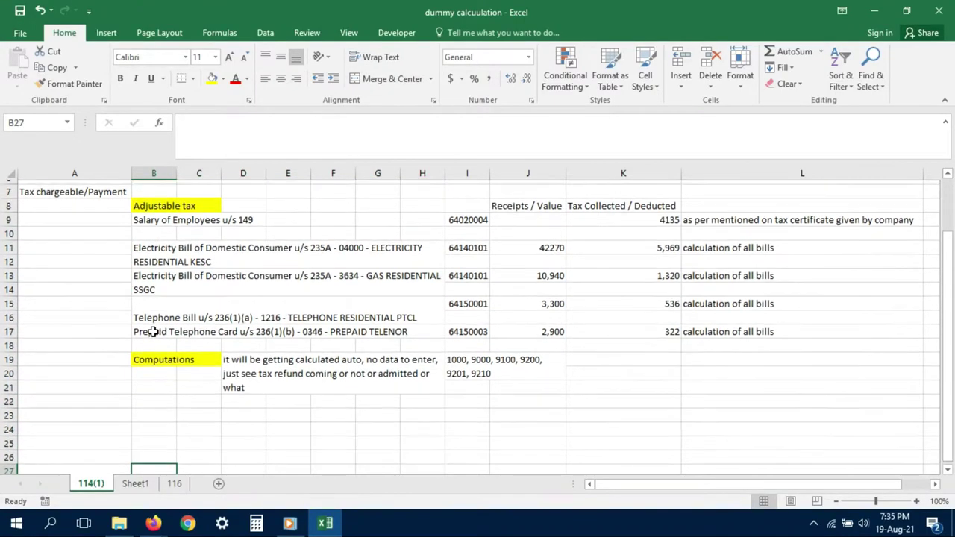
pyautogui.click(875, 10)
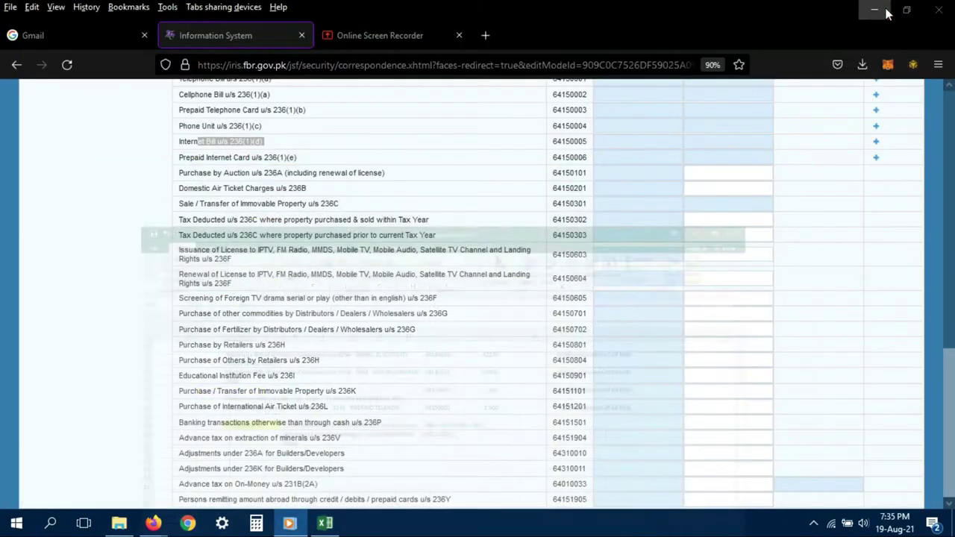
# Run Calculate on the Adjustable Tax sheet to refresh its totals.
pyautogui.moveTo(946, 379); pyautogui.dragTo(949, 119)
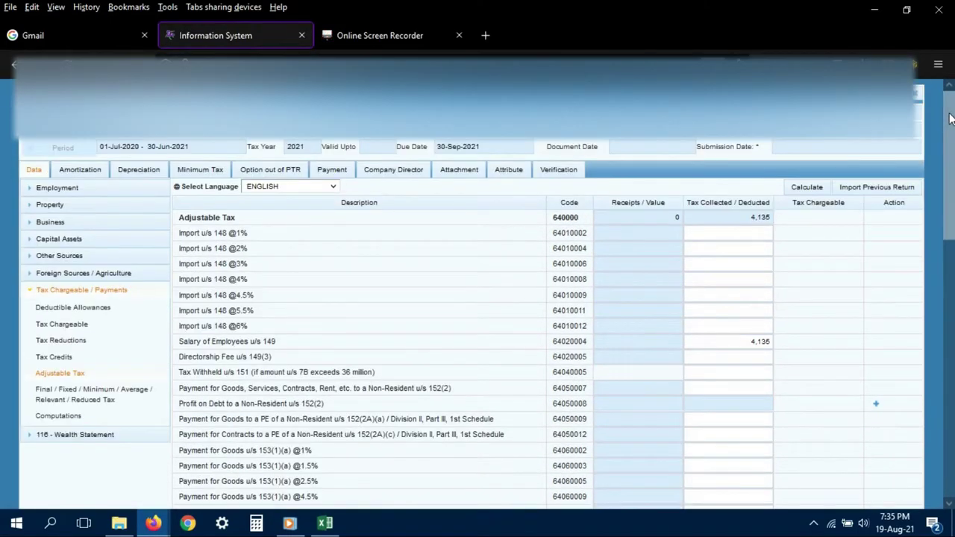
pyautogui.click(823, 185)
pyautogui.click(823, 185)
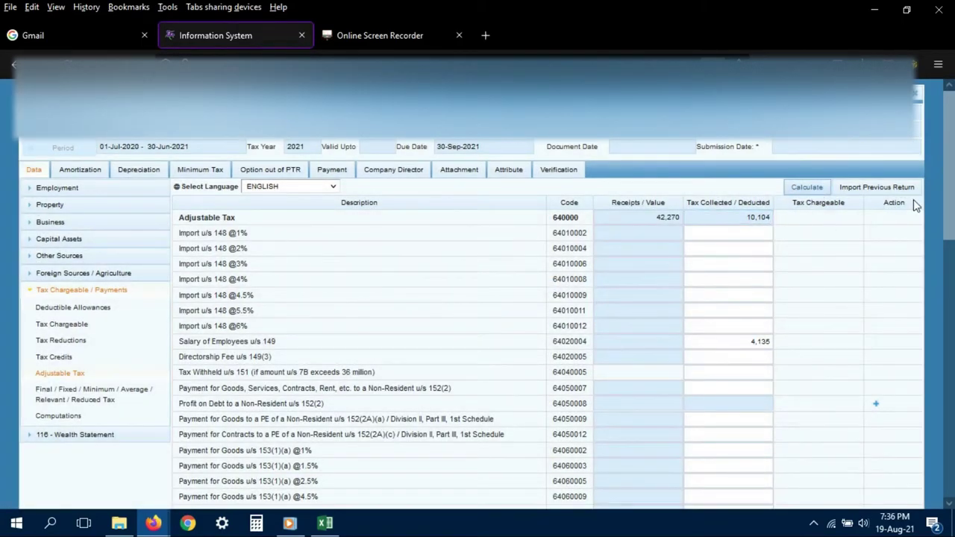
pyautogui.moveTo(949, 199); pyautogui.dragTo(949, 360)
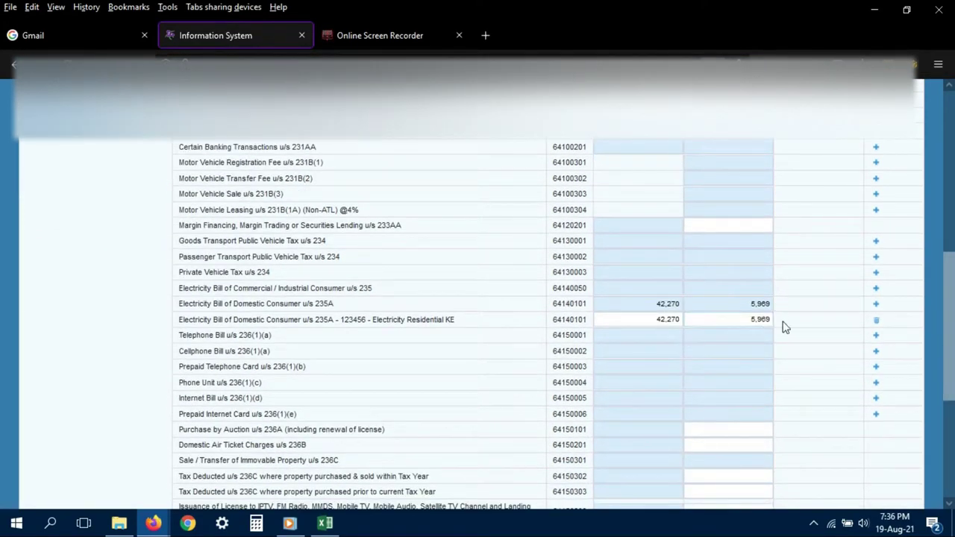
pyautogui.moveTo(952, 344); pyautogui.dragTo(950, 197)
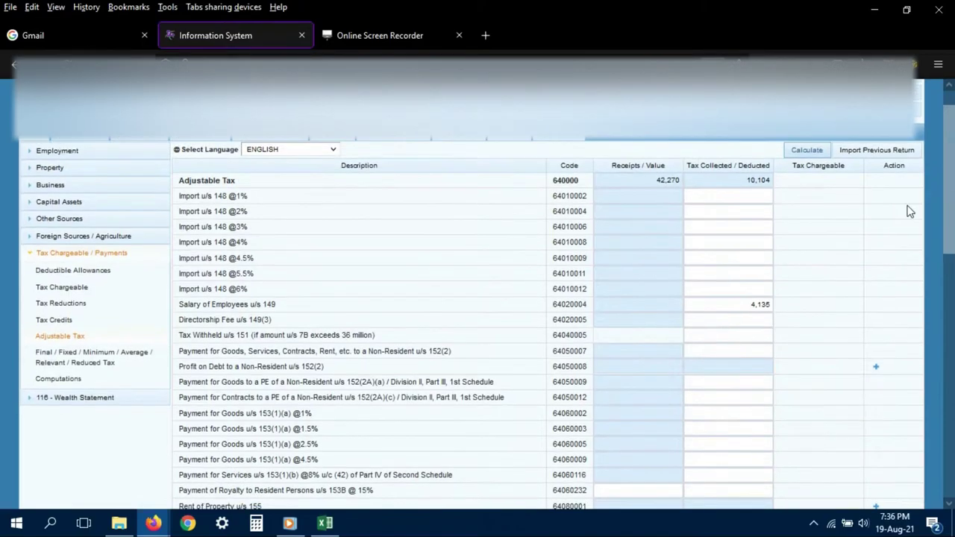
# Verify totals of 42,270 receipts, 10,104 tax and 4,135 salary tax, then open Computations.
pyautogui.moveTo(740, 176); pyautogui.dragTo(784, 179)
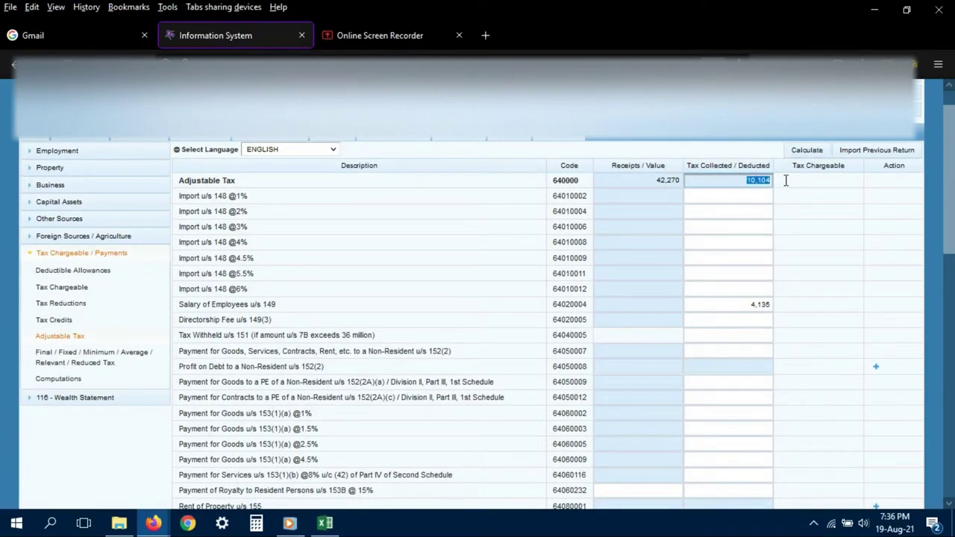
pyautogui.moveTo(646, 176); pyautogui.dragTo(681, 180)
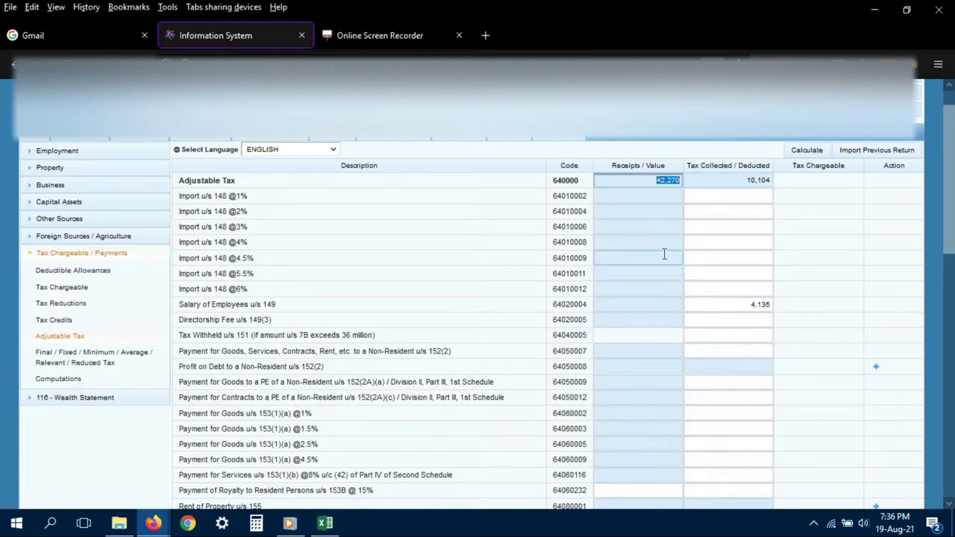
pyautogui.moveTo(950, 173)
pyautogui.mouseDown()
pyautogui.moveTo(950, 306)
pyautogui.moveTo(952, 155)
pyautogui.mouseUp()
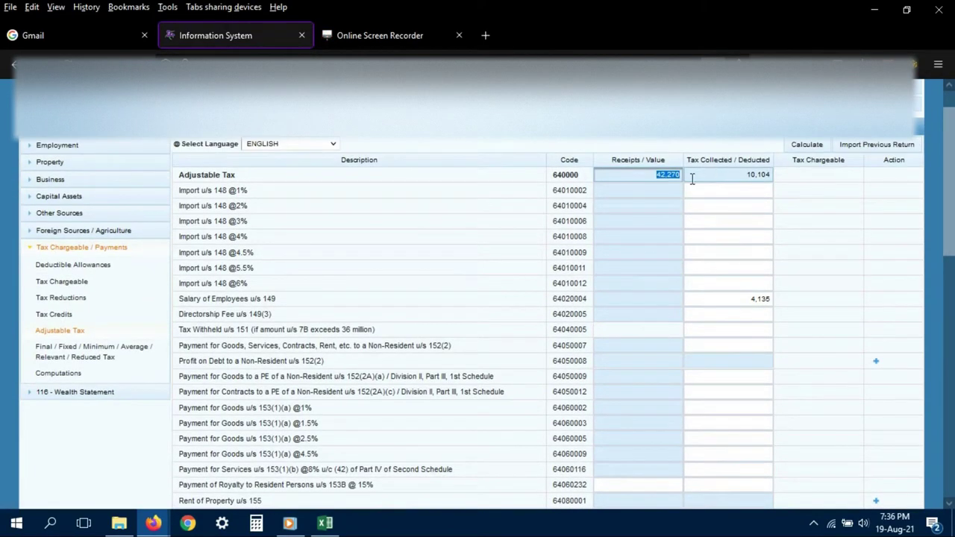
pyautogui.click(729, 172)
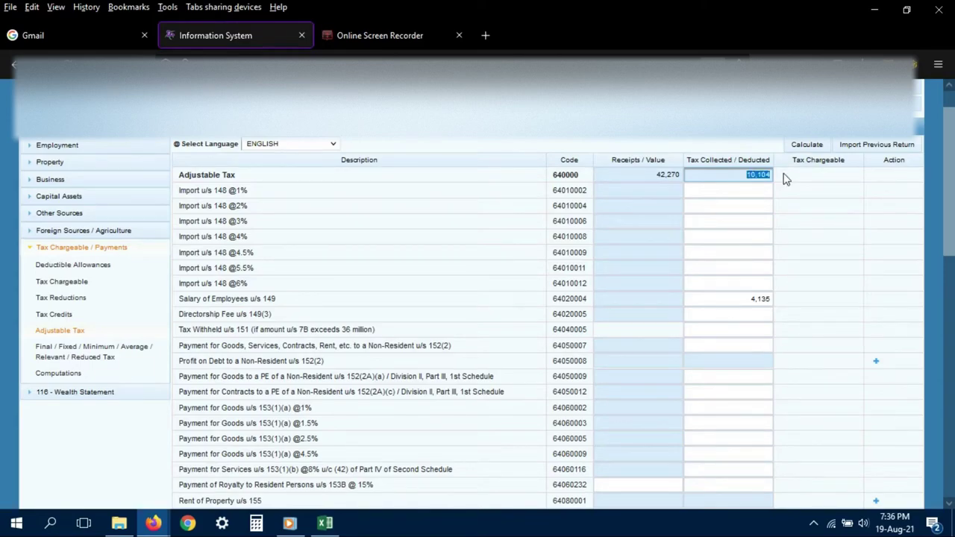
pyautogui.click(729, 301)
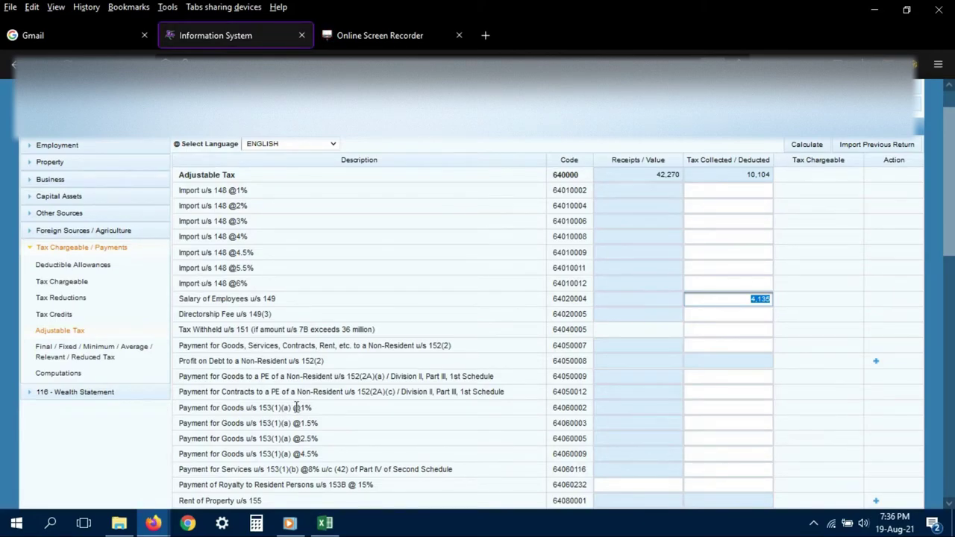
pyautogui.click(74, 373)
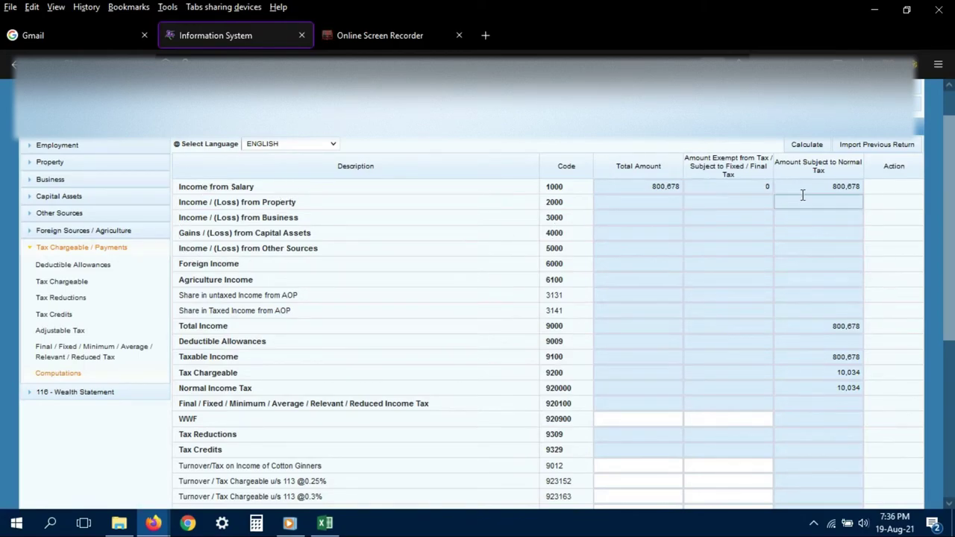
pyautogui.moveTo(810, 187); pyautogui.dragTo(908, 186)
pyautogui.moveTo(952, 224); pyautogui.dragTo(951, 299)
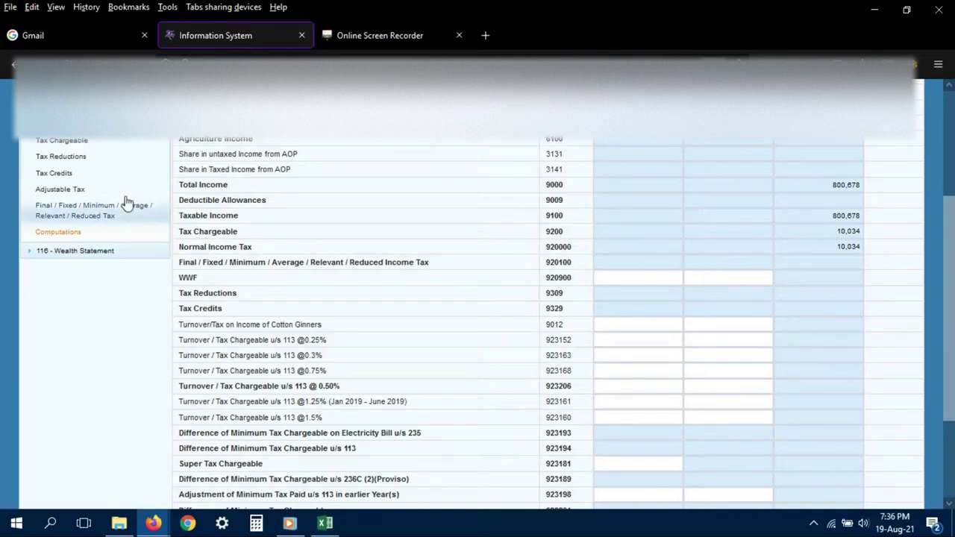
pyautogui.click(78, 188)
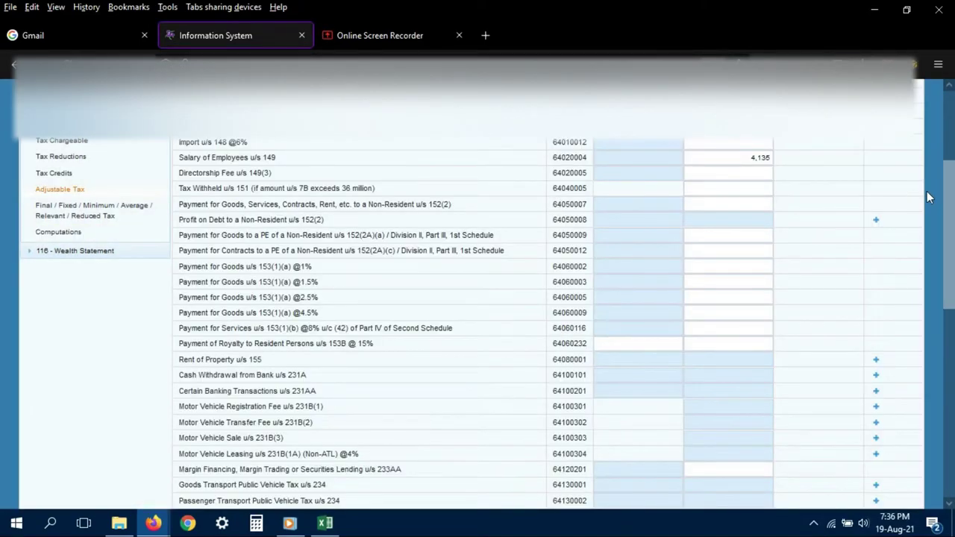
pyautogui.scroll(3, 944, 201)
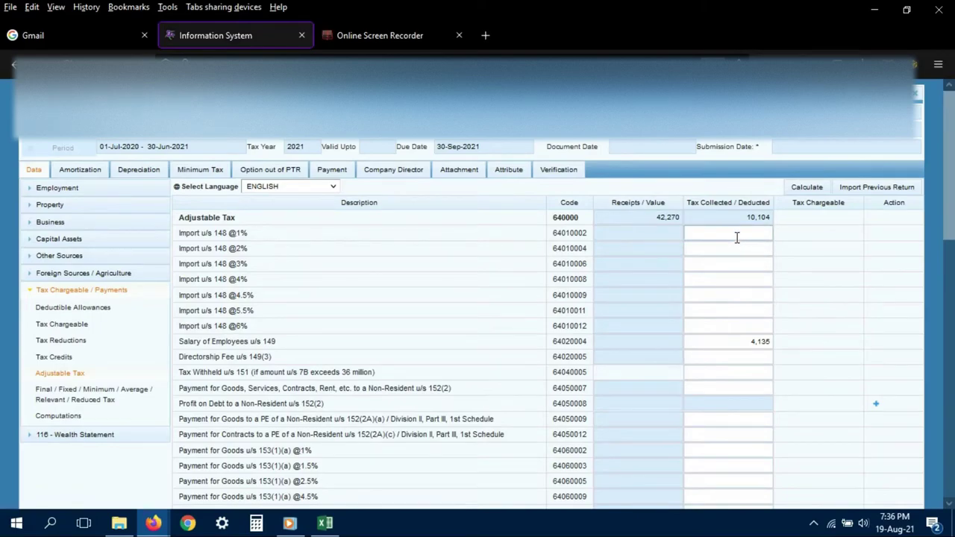
pyautogui.moveTo(734, 220); pyautogui.dragTo(789, 217)
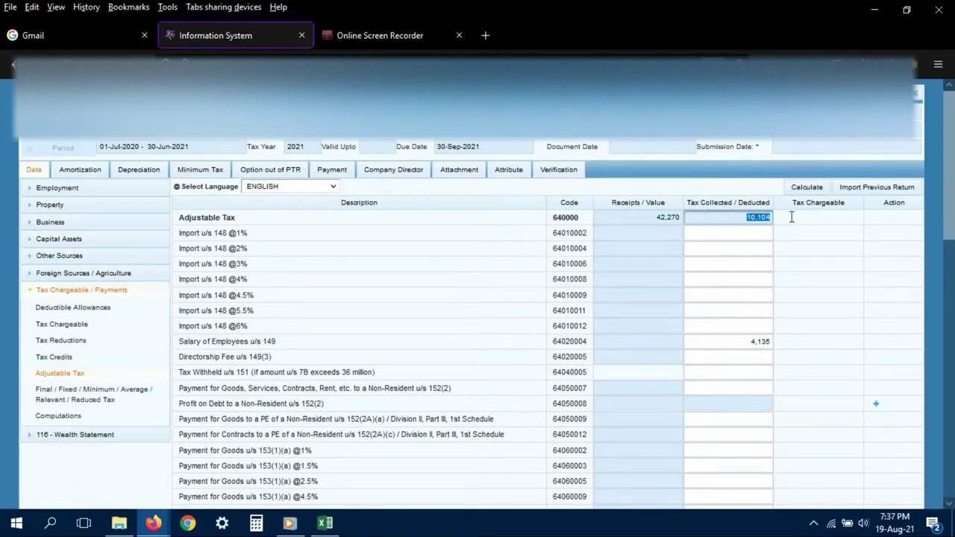
pyautogui.click(79, 415)
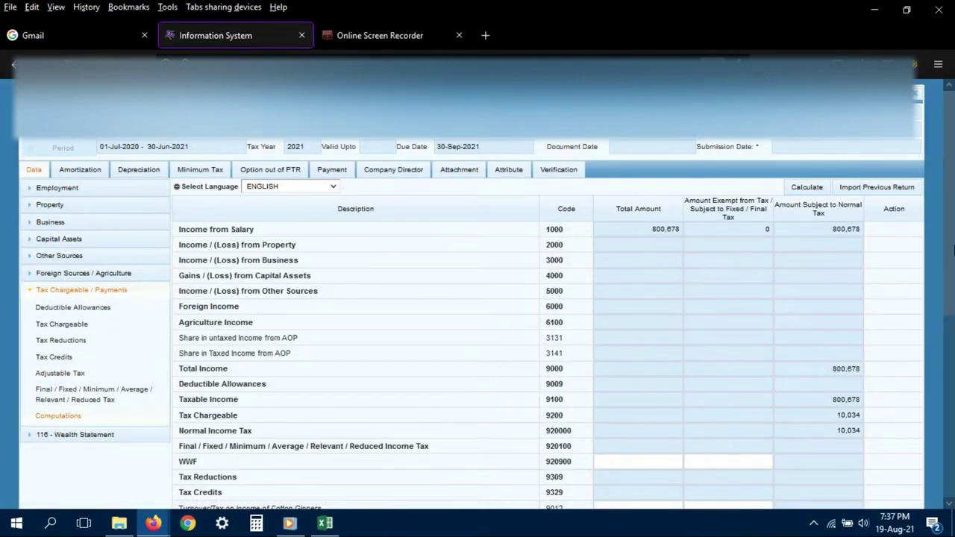
pyautogui.scroll(-3, 835, 309)
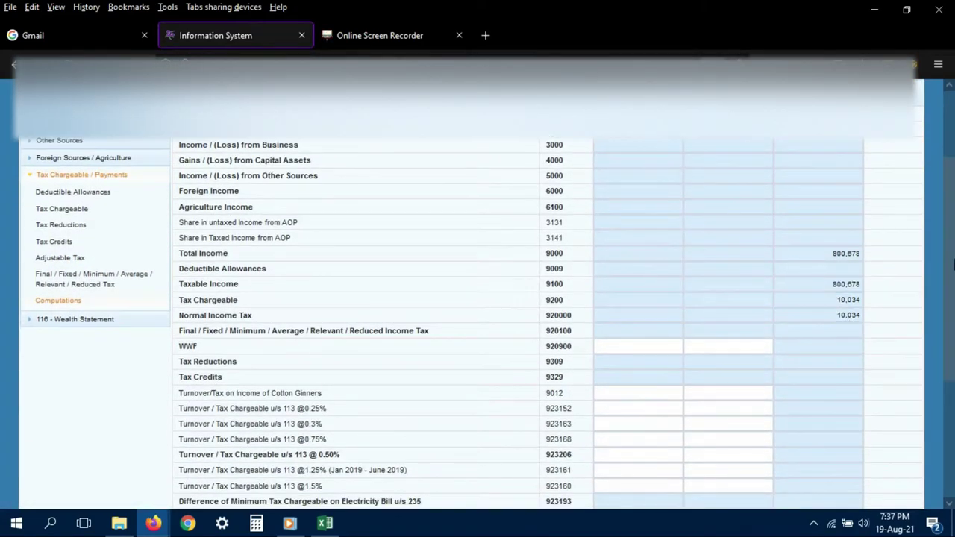